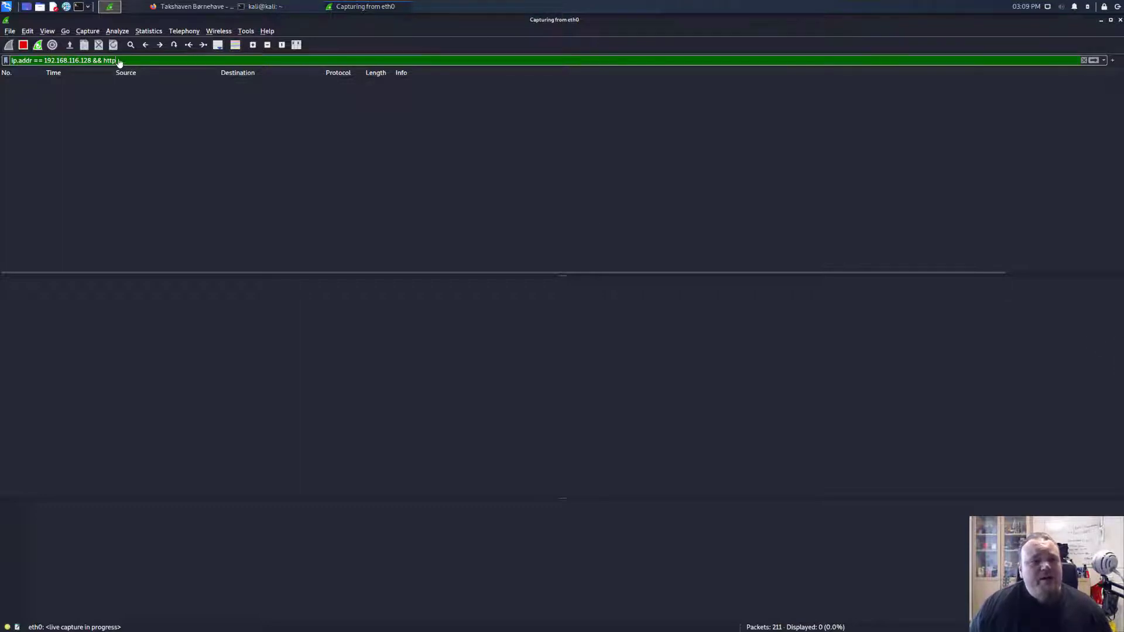
Examine the IP address condition and the http protocol condition in the display filter
drag(121, 59, 33, 64)
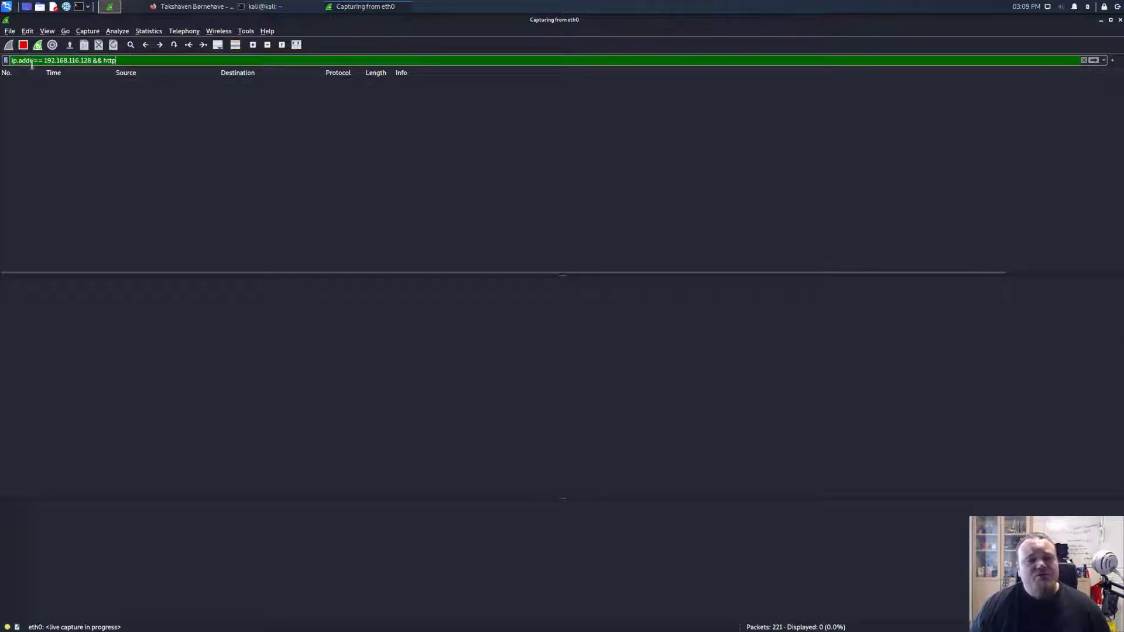
drag(104, 61, 121, 61)
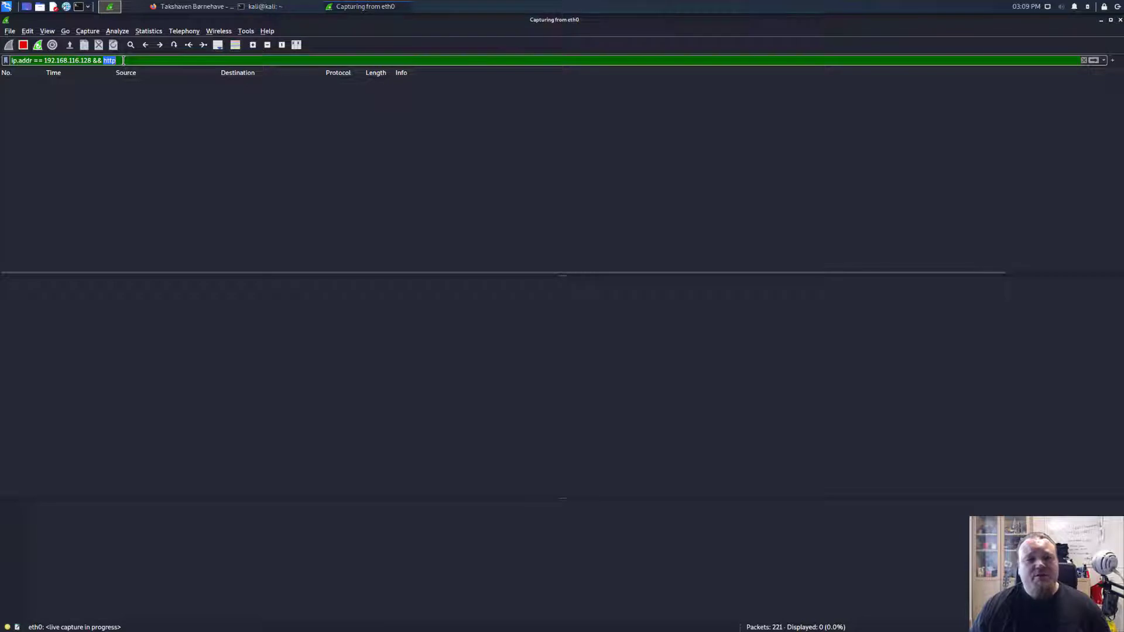
double_click(75, 60)
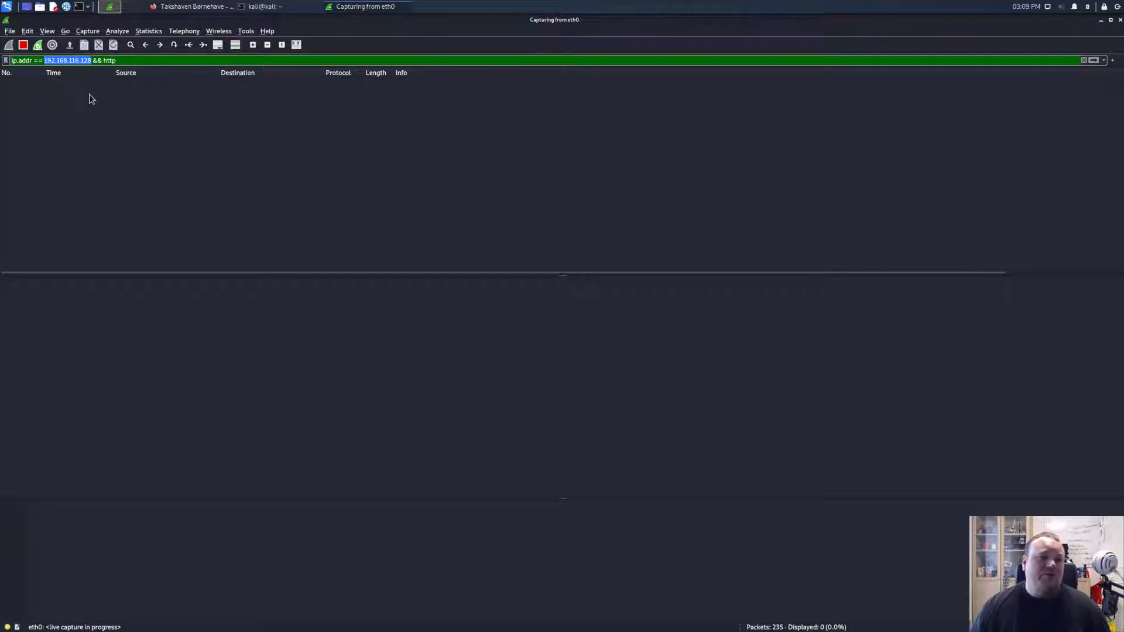
click(89, 98)
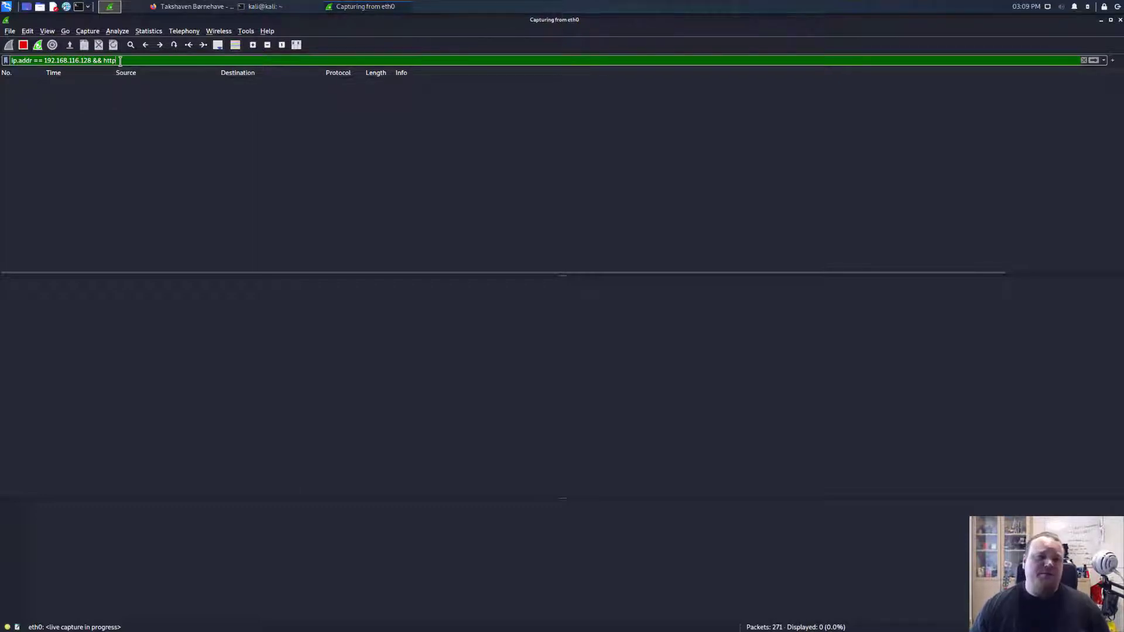
drag(104, 61, 125, 60)
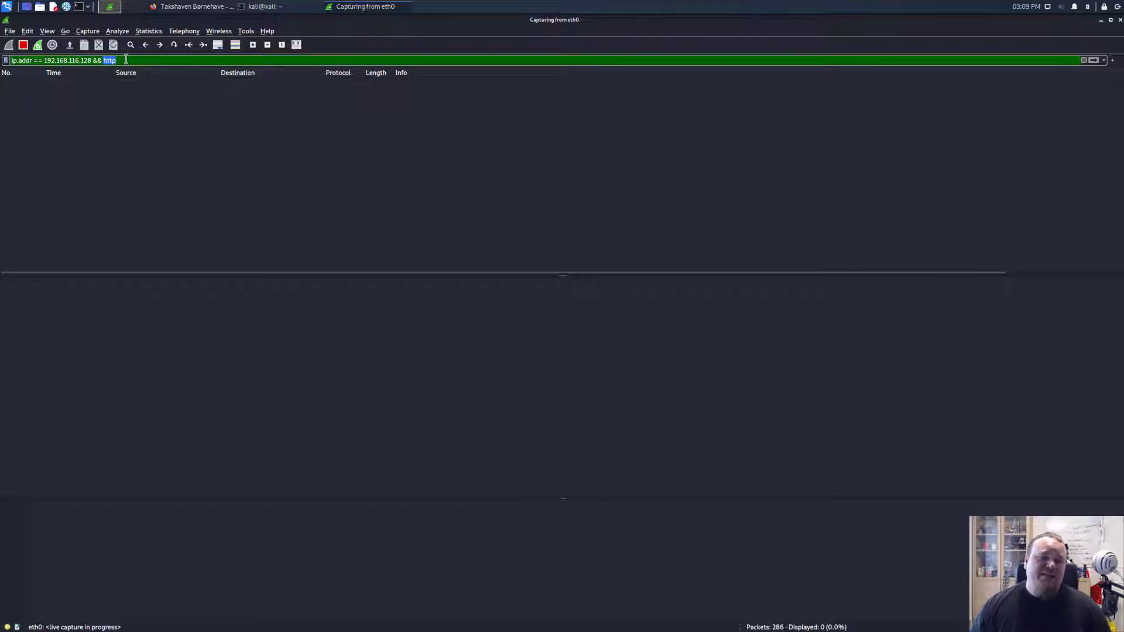
click(127, 59)
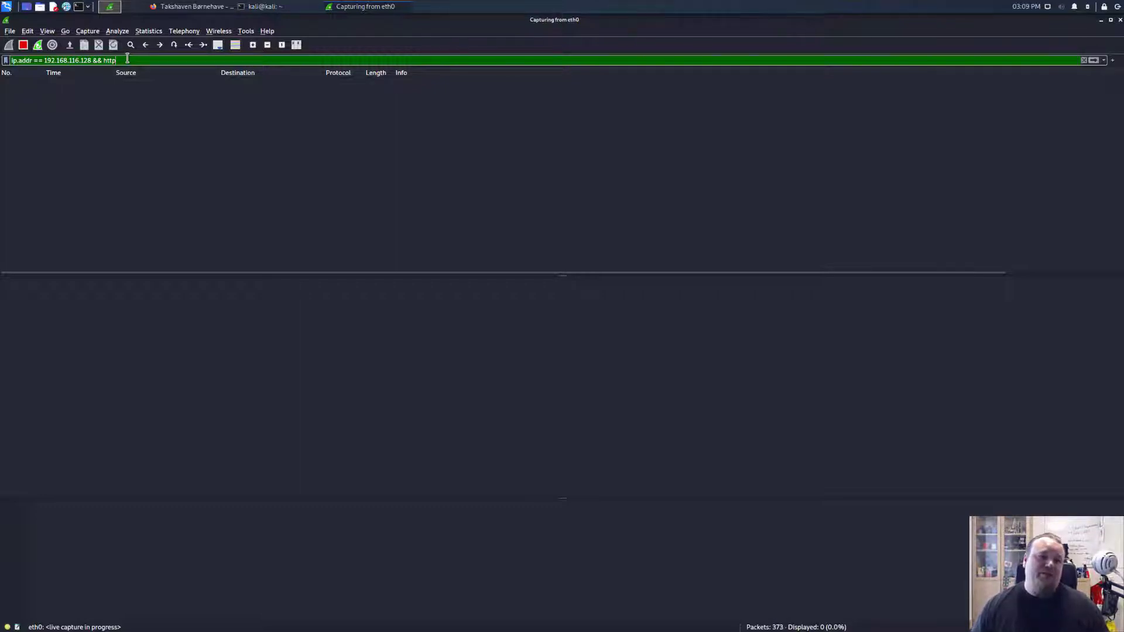
text(s)
key(BackSpace)
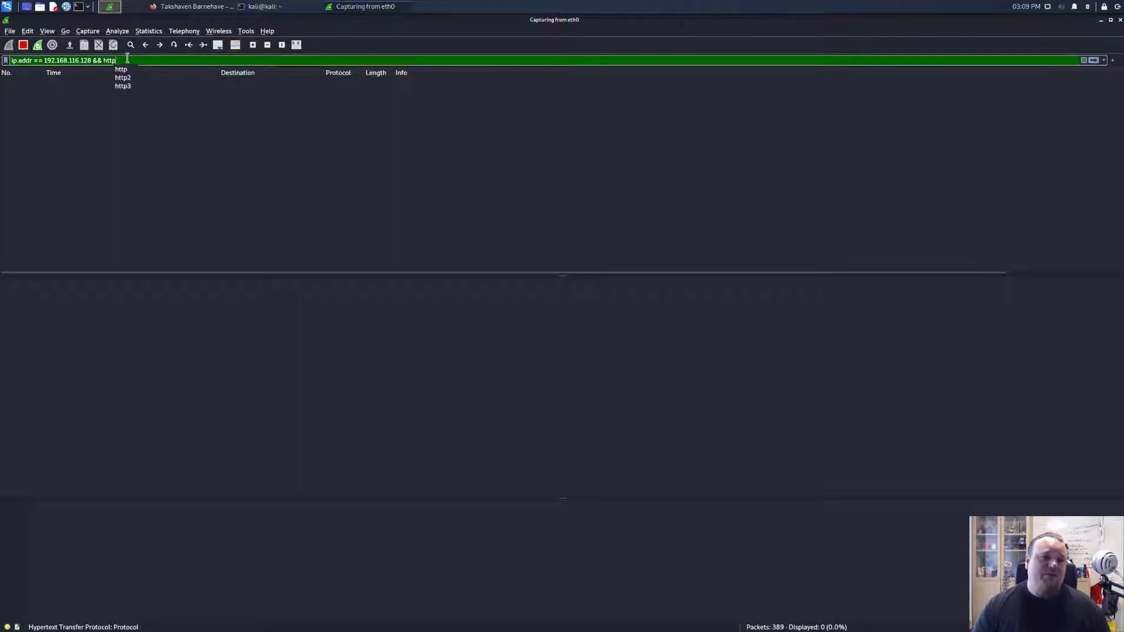
click(205, 111)
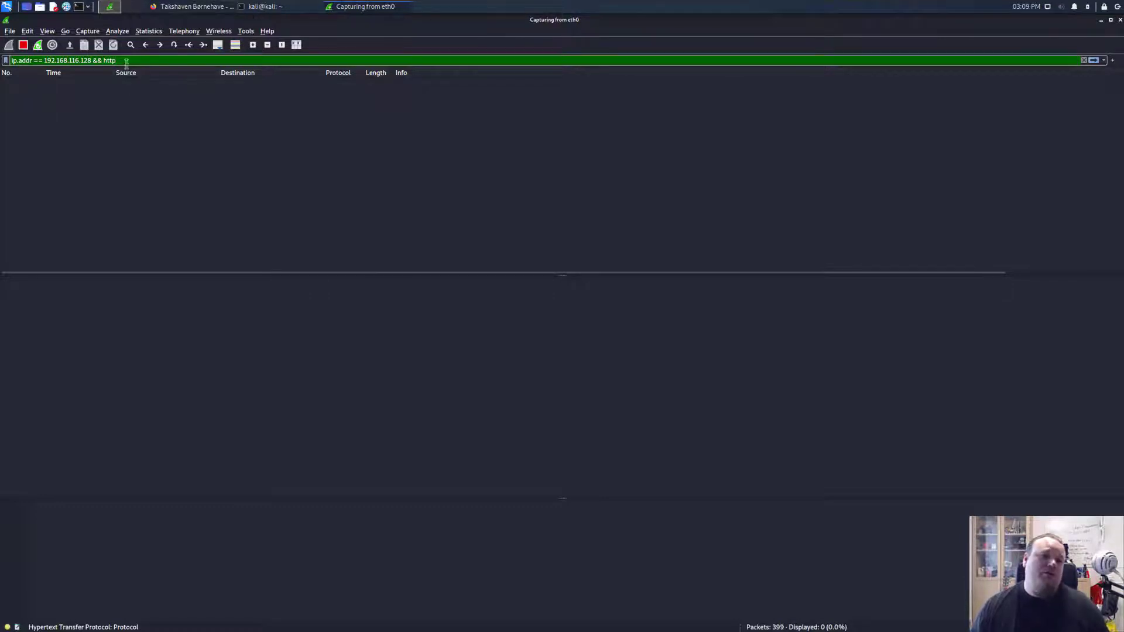
drag(124, 61, 105, 61)
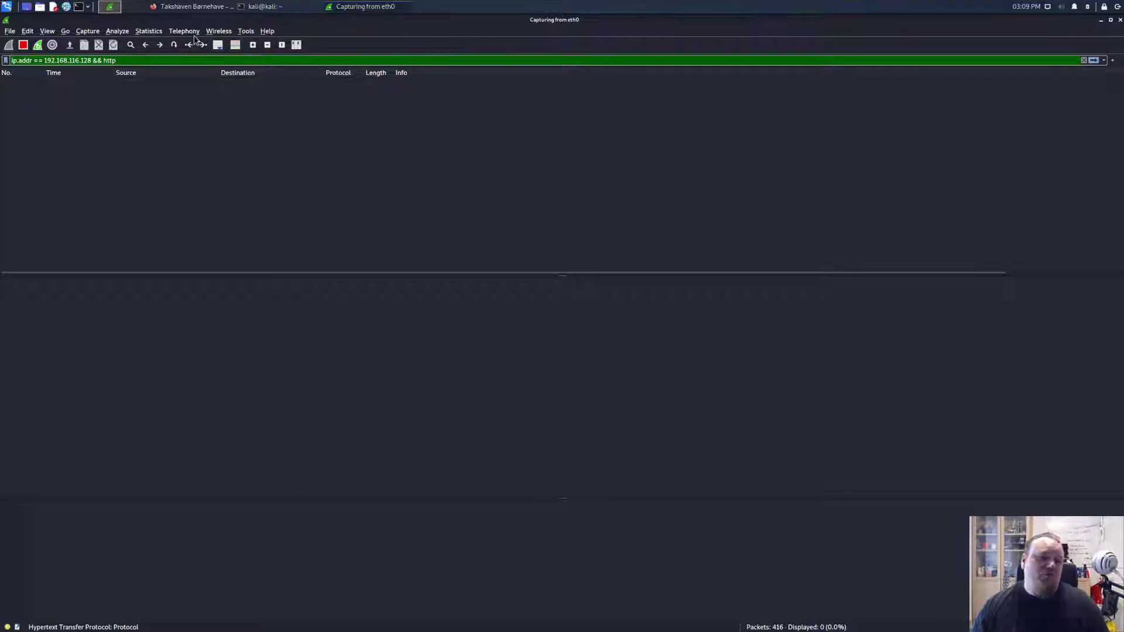
click(194, 7)
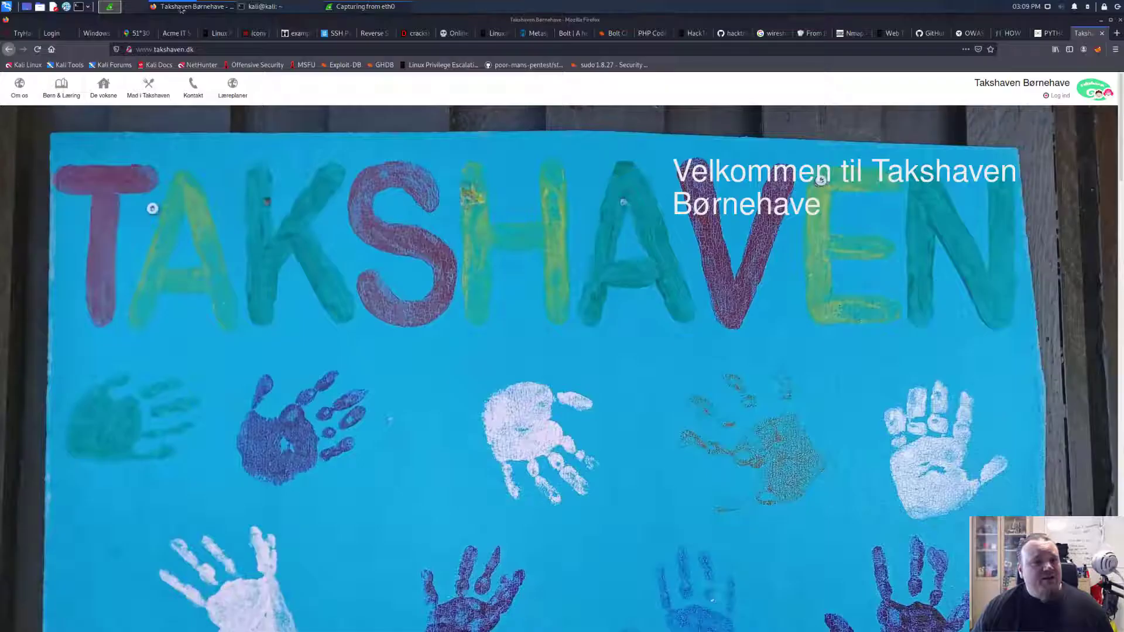
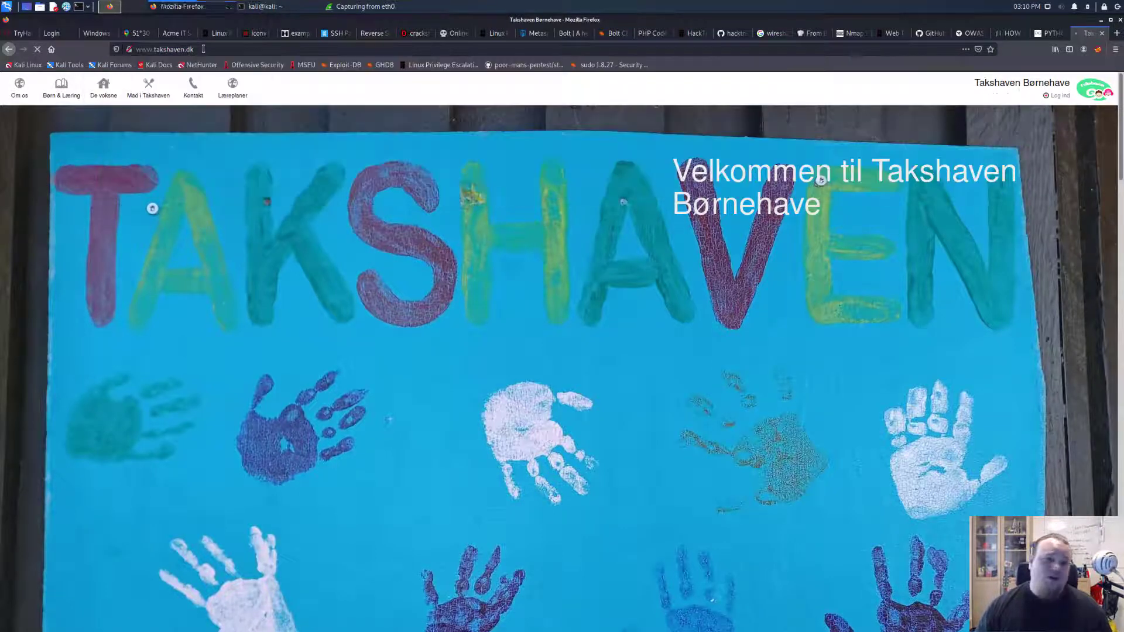
click(356, 7)
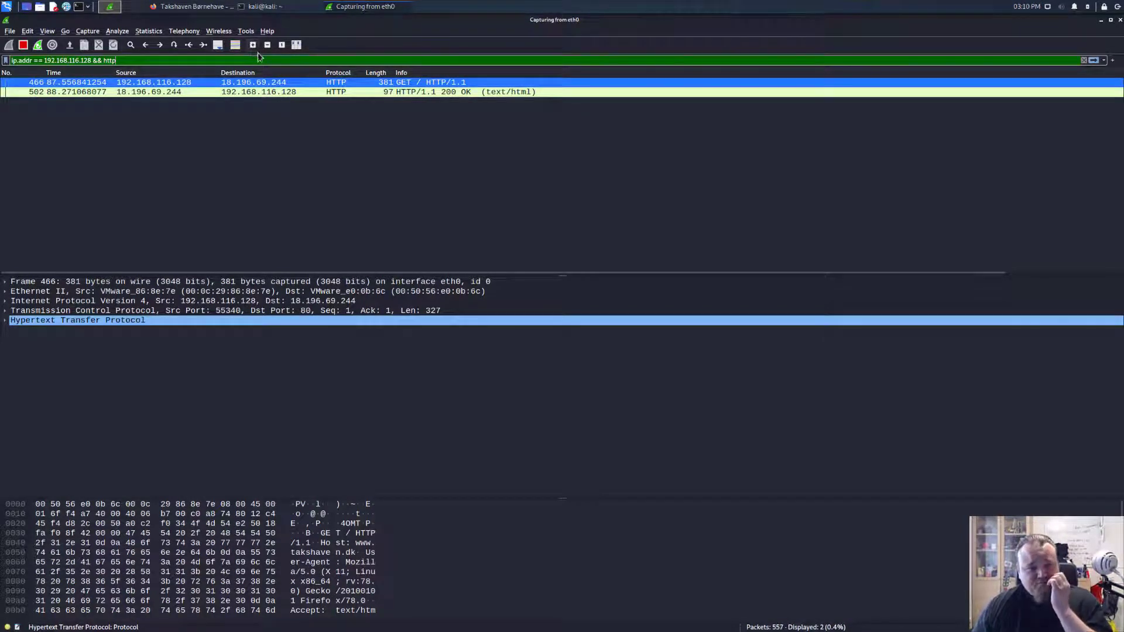
click(319, 95)
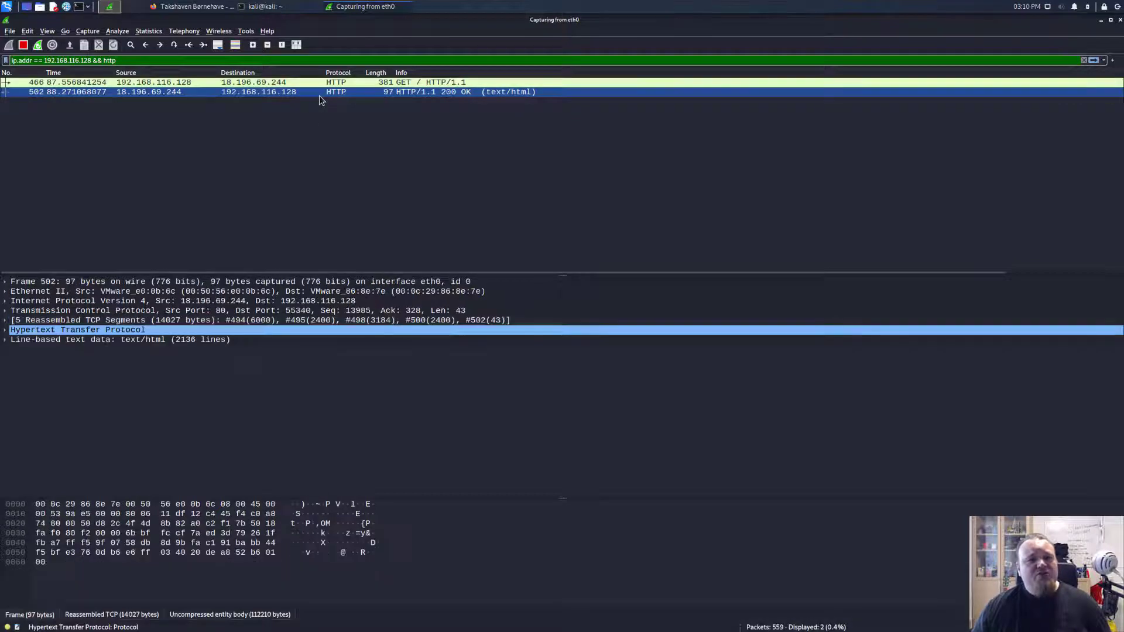
click(371, 83)
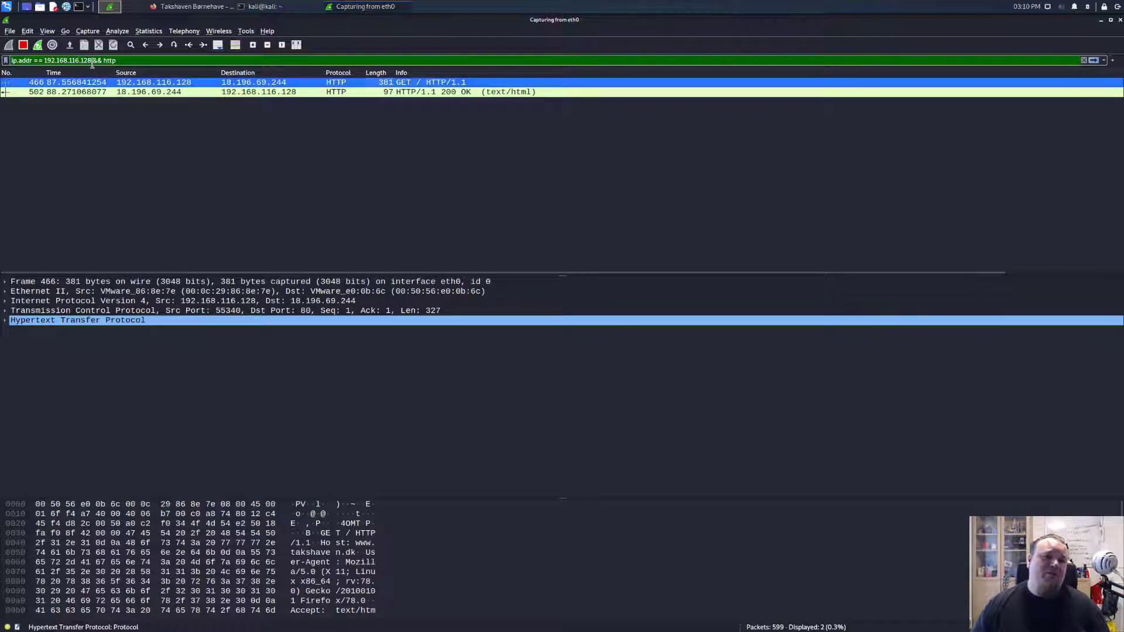
drag(92, 60, 43, 61)
click(232, 135)
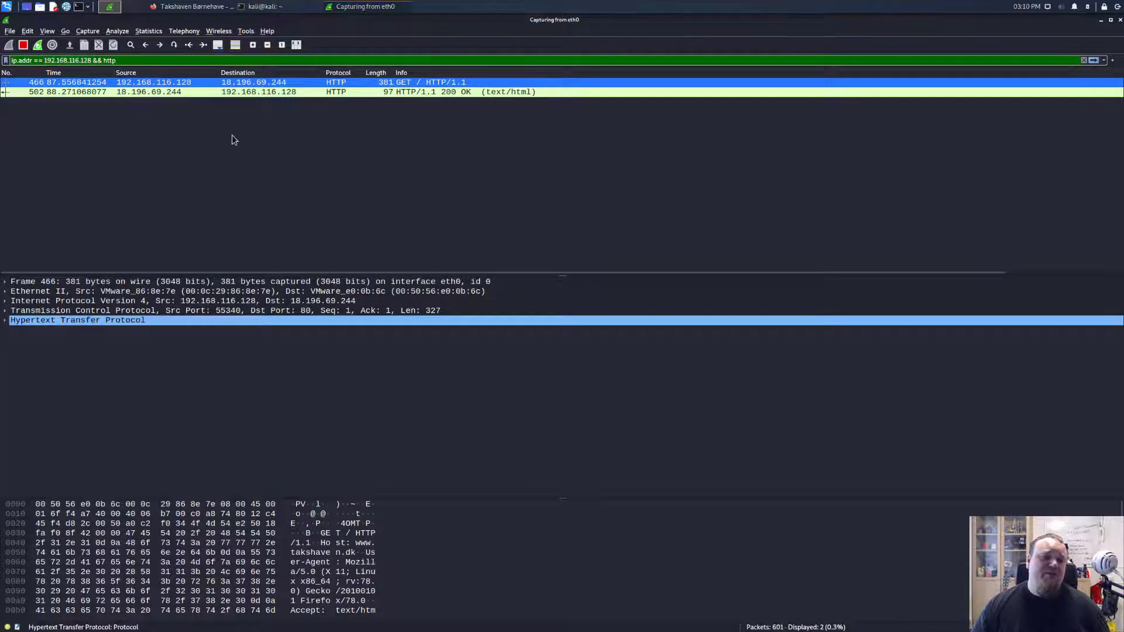
Enlarge the text by three zoom levels and widen the No., Time, Source, Destination and Protocol columns to fit their contents
click(253, 44)
click(253, 44)
click(253, 45)
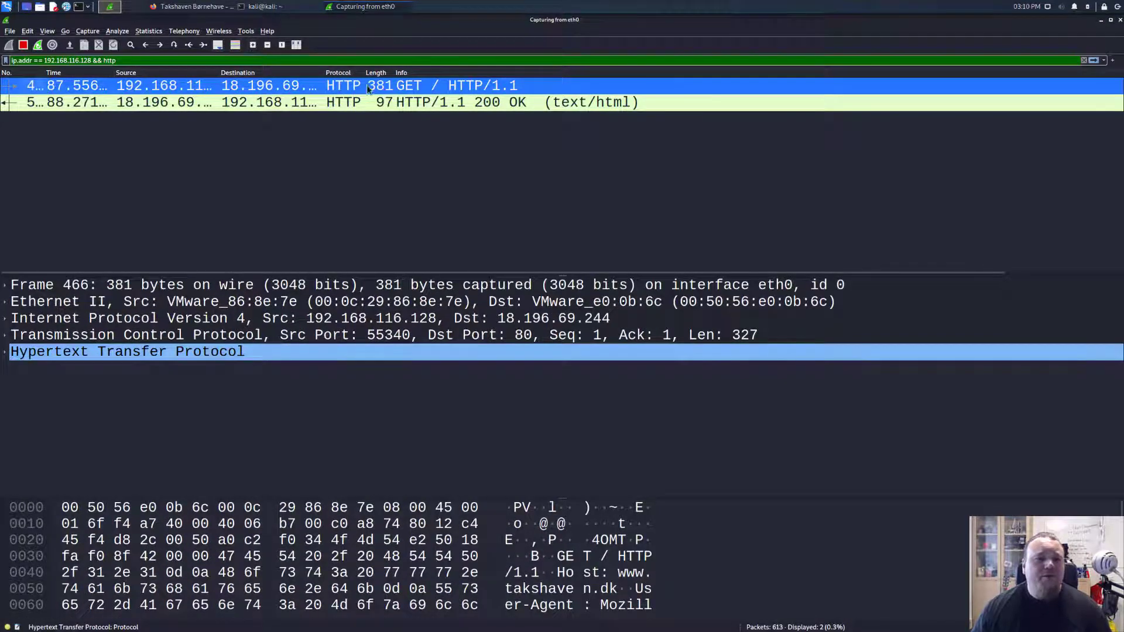
drag(364, 72, 404, 73)
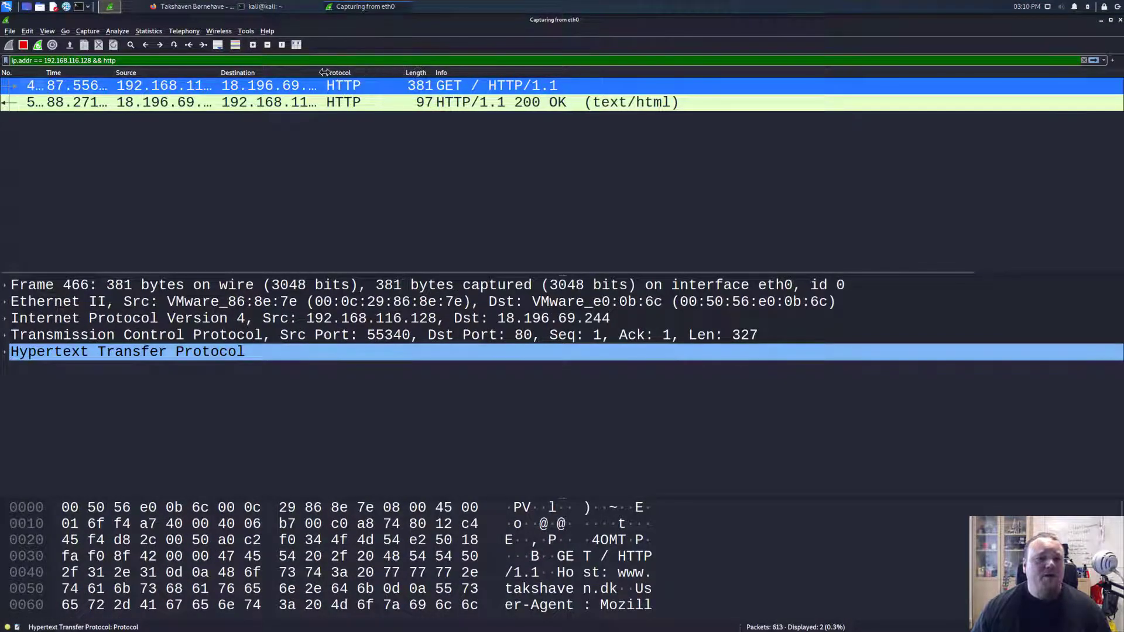
drag(325, 73, 413, 73)
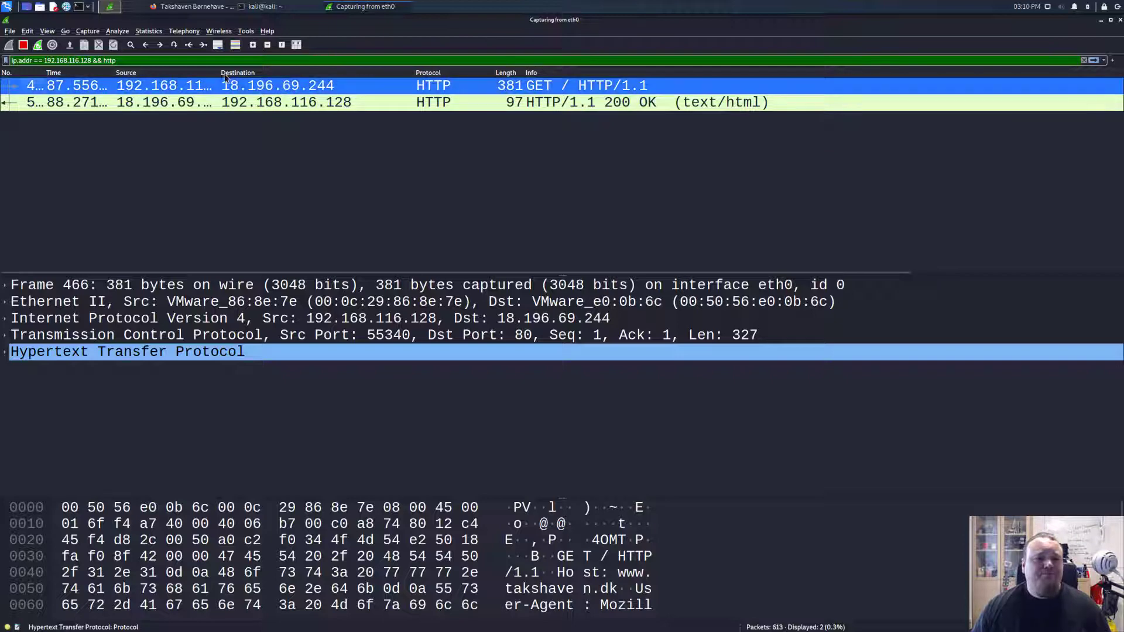
drag(219, 73, 296, 73)
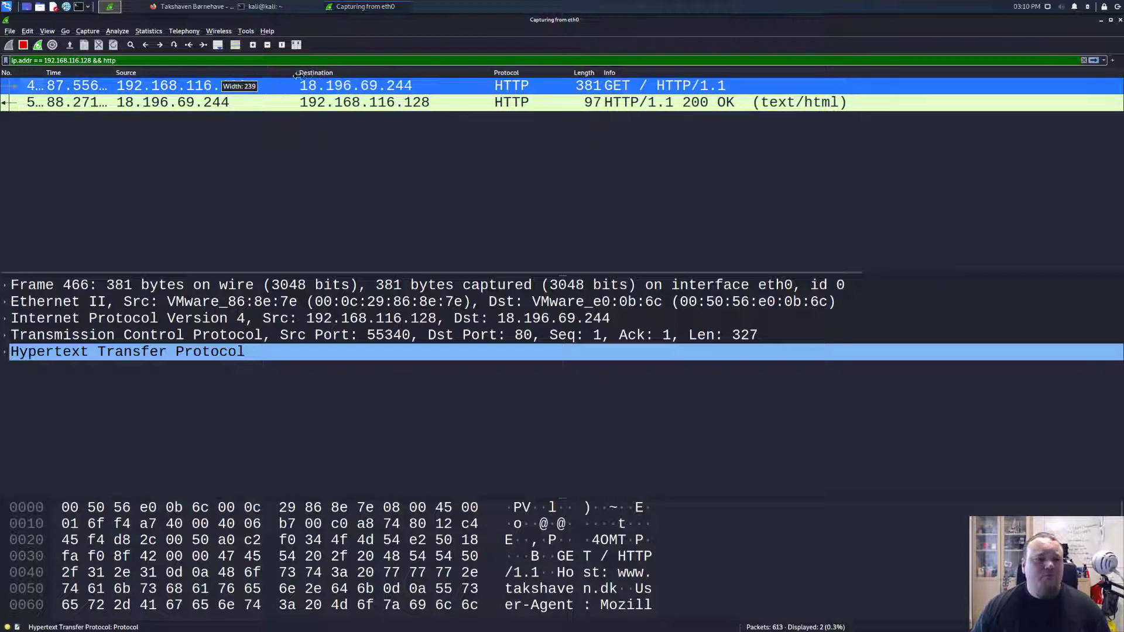
double_click(115, 73)
drag(64, 73, 88, 74)
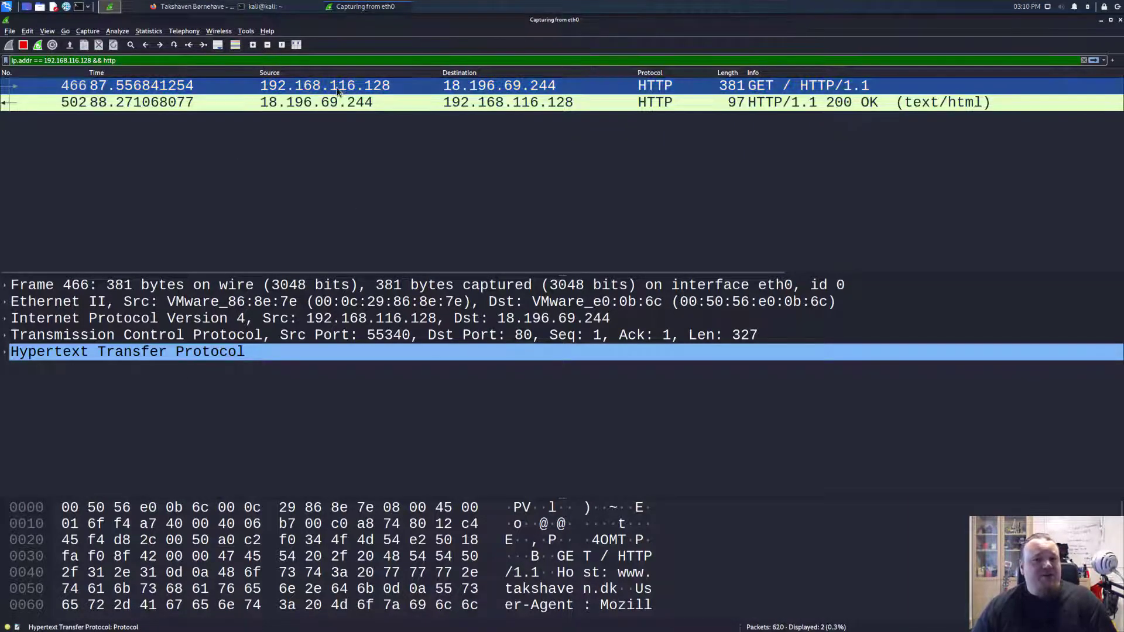
Expand the GET request's Hypertext Transfer Protocol section and compare its Host header with the site address in Firefox
double_click(36, 349)
click(175, 386)
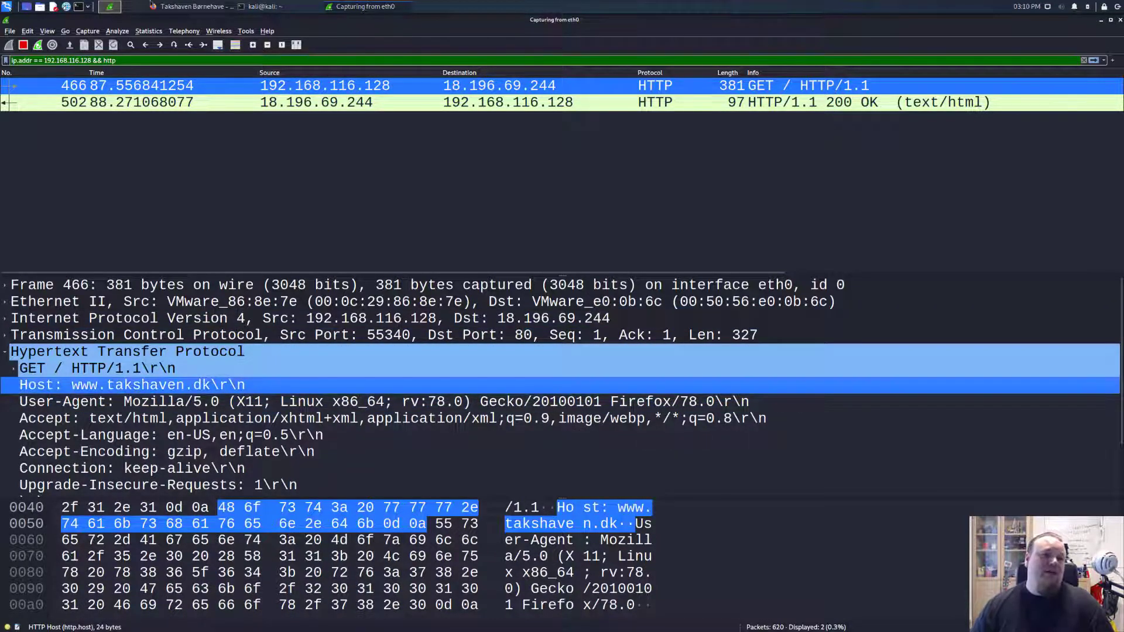
click(193, 6)
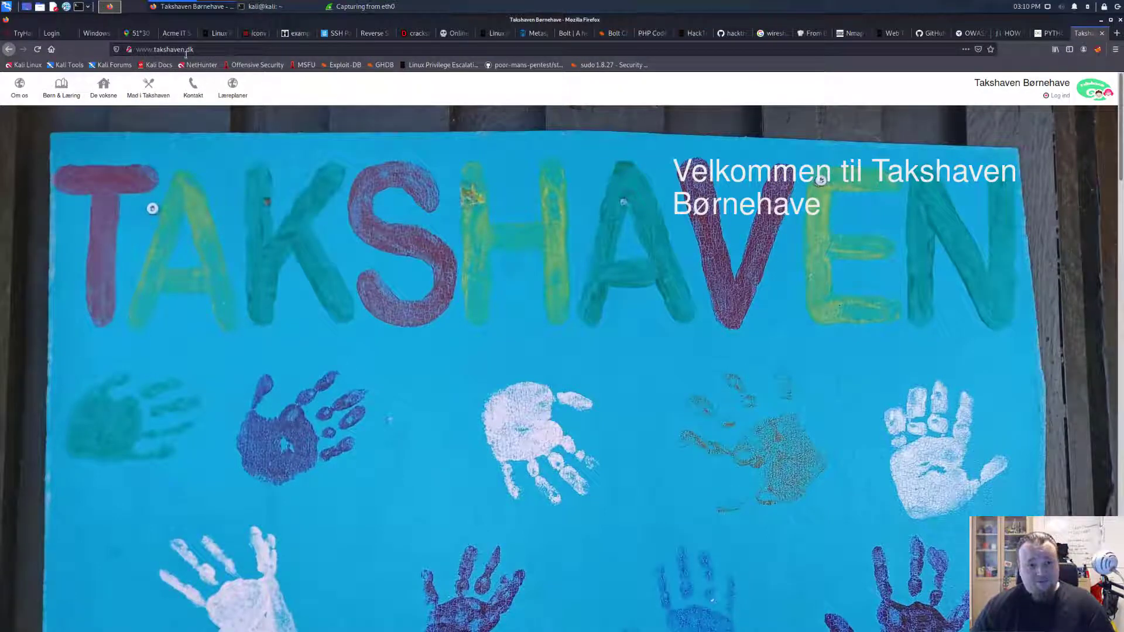
click(342, 6)
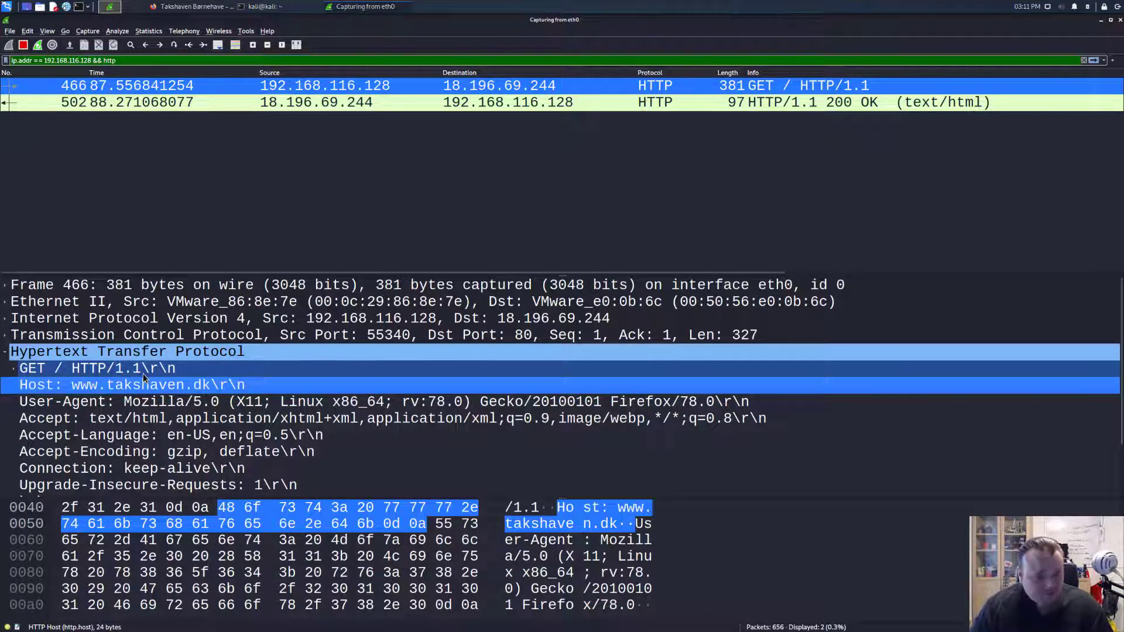
Inspect the GET request's User-Agent and Accept headers and the remaining request fields
click(144, 402)
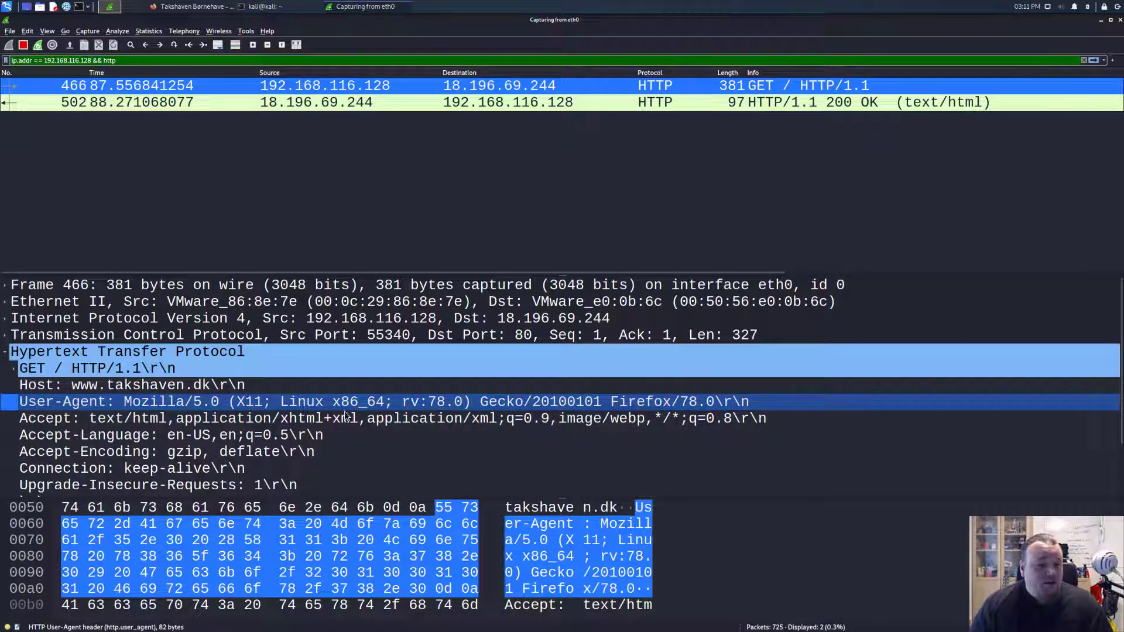
click(274, 419)
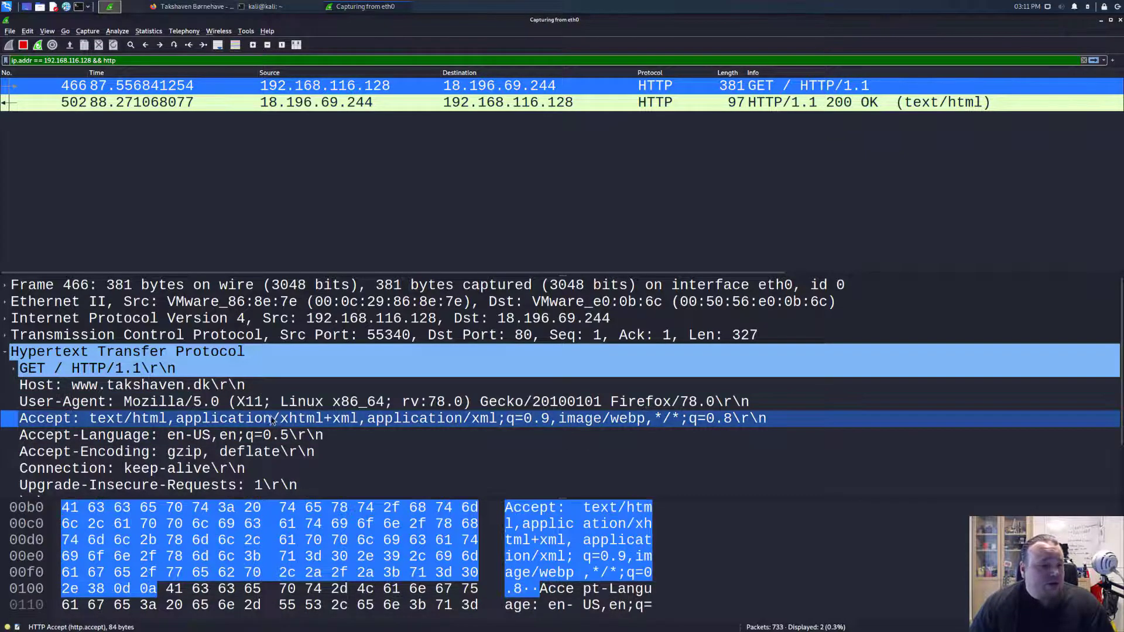
scroll(276, 404, down, 2)
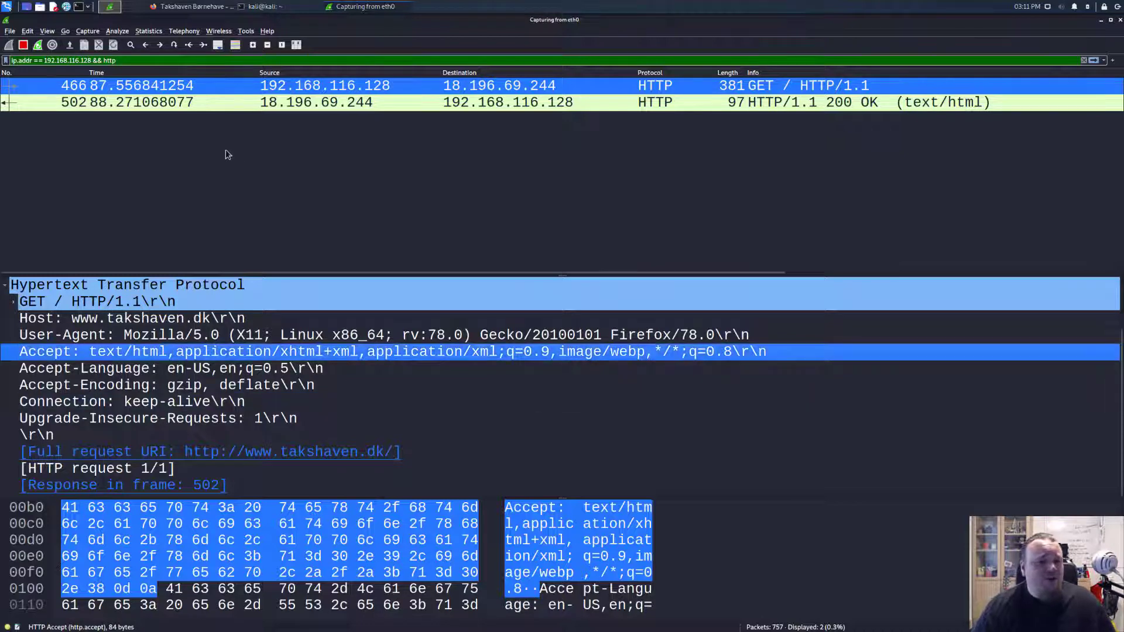
Select the HTTP response packet, inspect the details of its status line, and collapse its Hypertext Transfer Protocol section
click(229, 103)
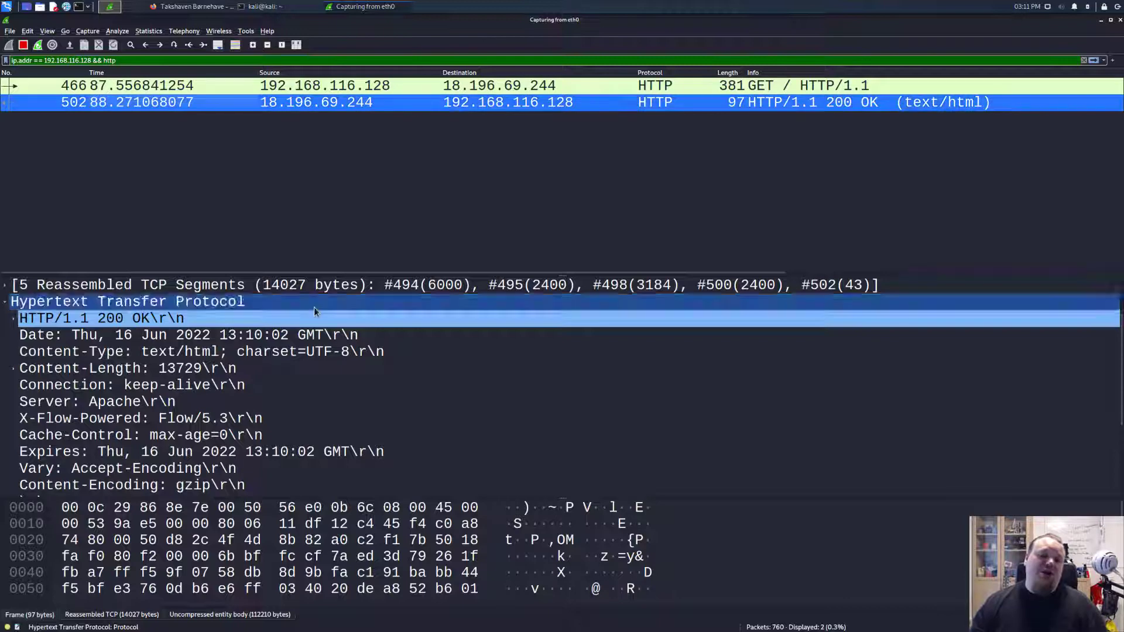
click(209, 350)
click(29, 318)
click(13, 319)
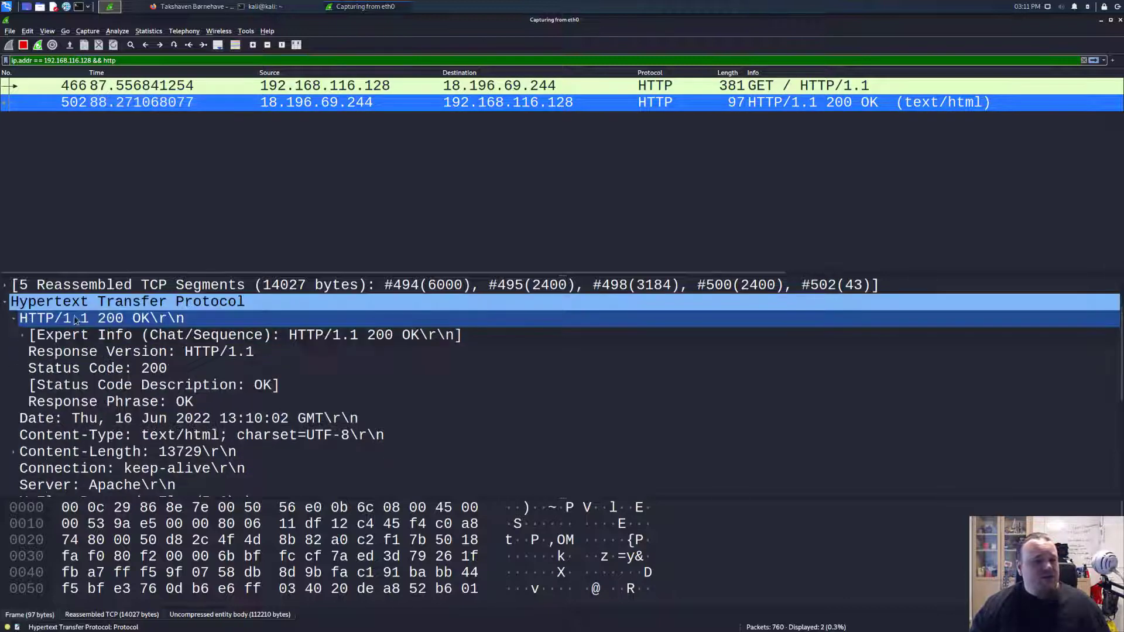
click(13, 320)
click(5, 302)
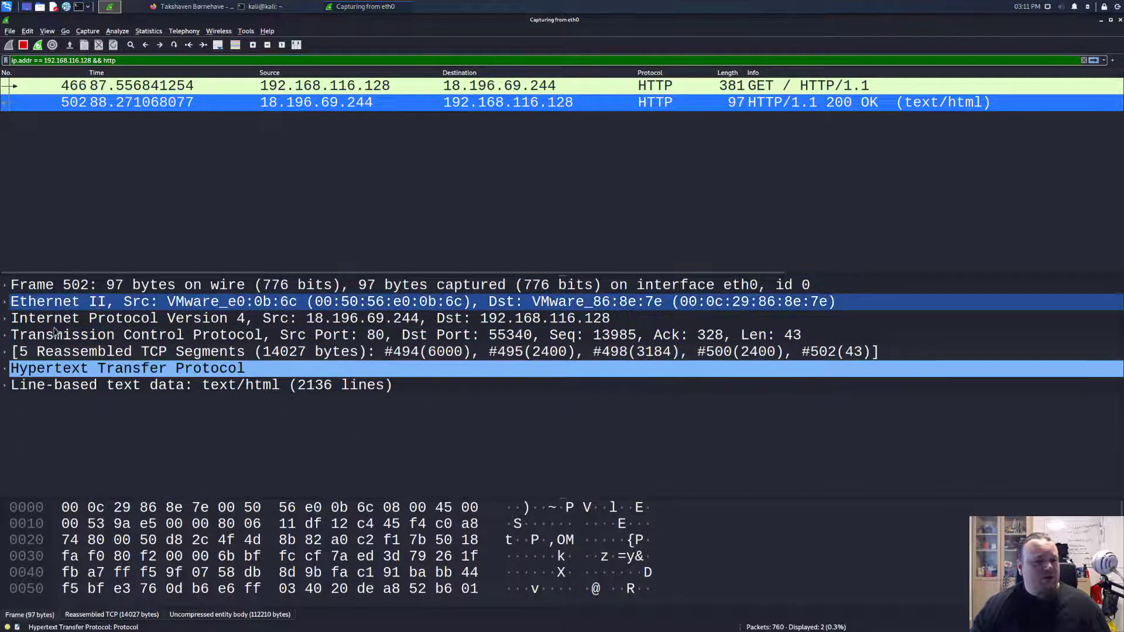
Expand the response's Hypertext Transfer Protocol section again and inspect its Content-Length and Content-Type headers
click(24, 370)
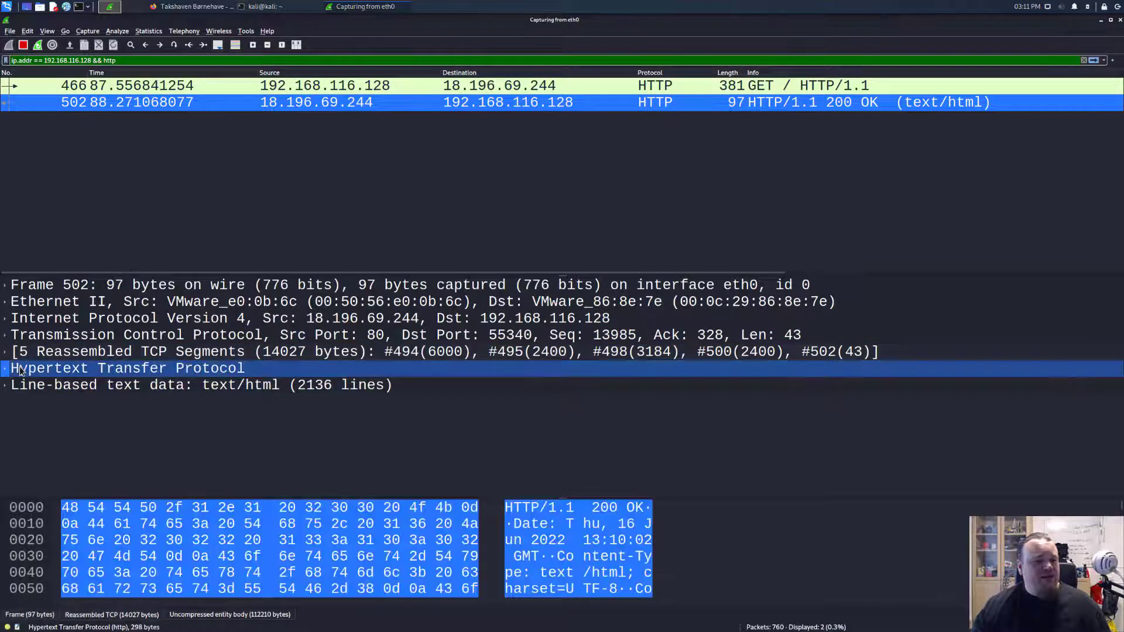
click(6, 371)
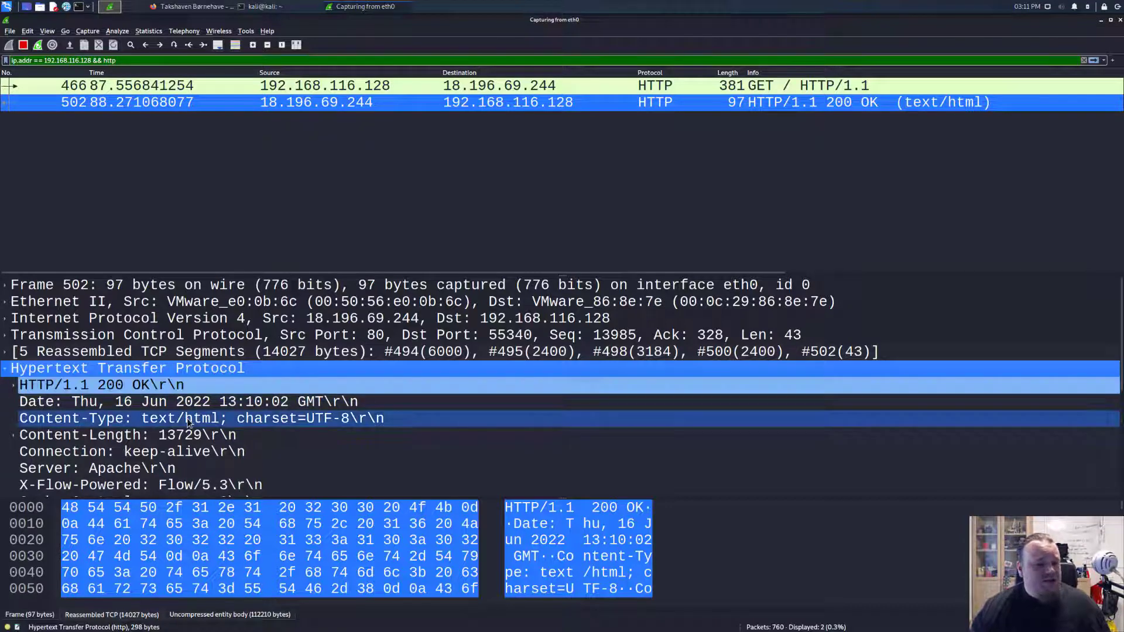
scroll(192, 422, down, 1)
click(127, 388)
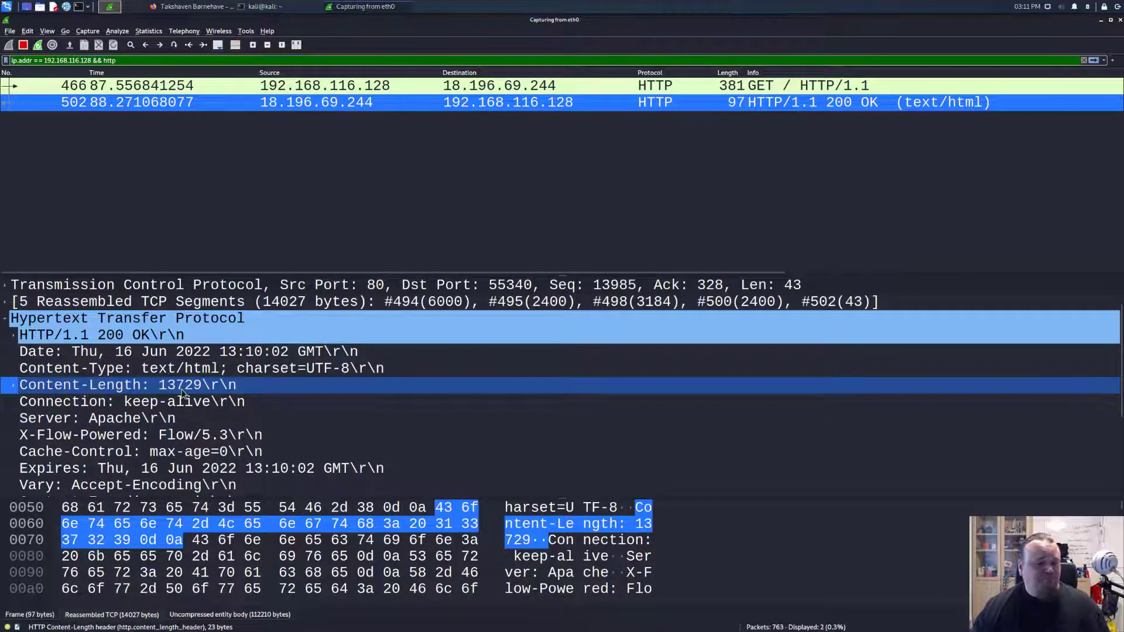
click(292, 369)
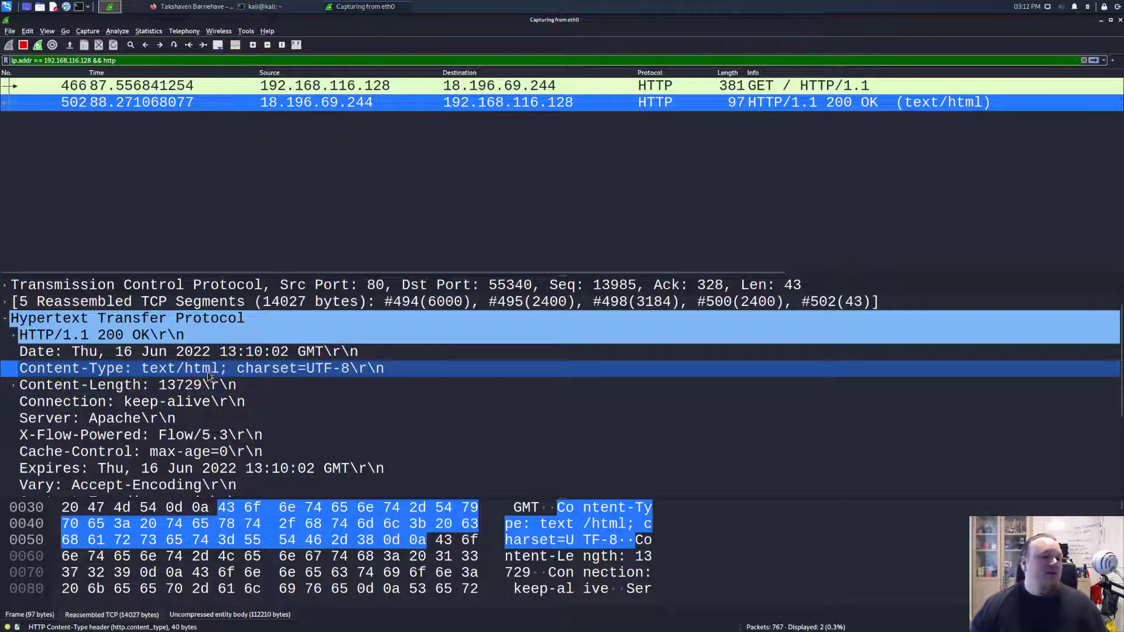
Collapse the response's HTTP headers and expand its line-based text data to show the page's HTML
click(5, 319)
click(10, 384)
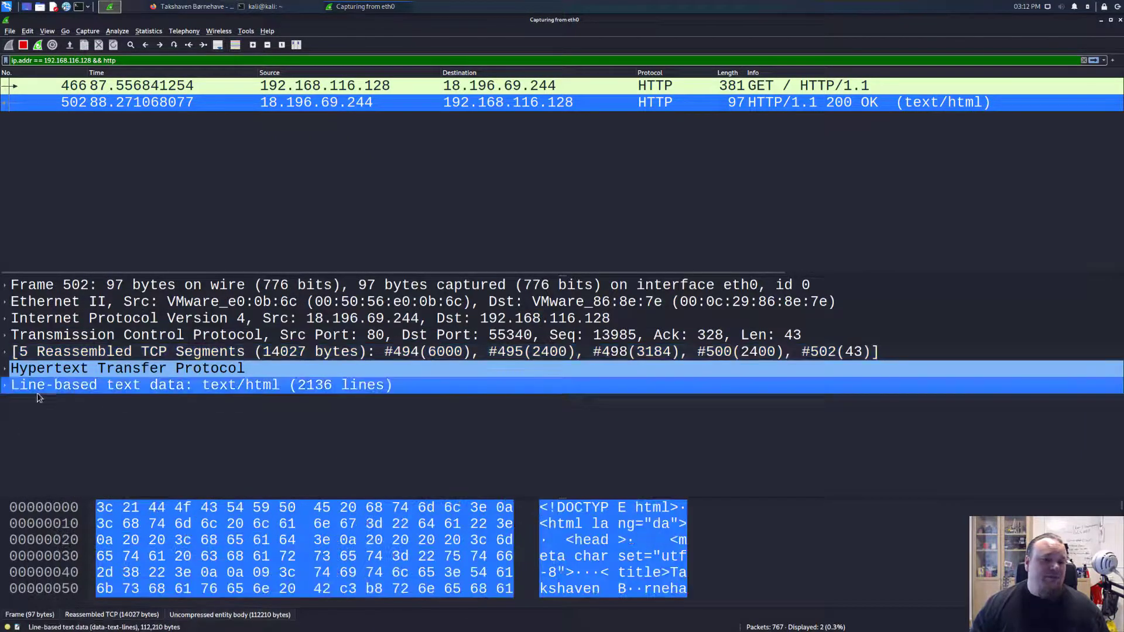
click(5, 385)
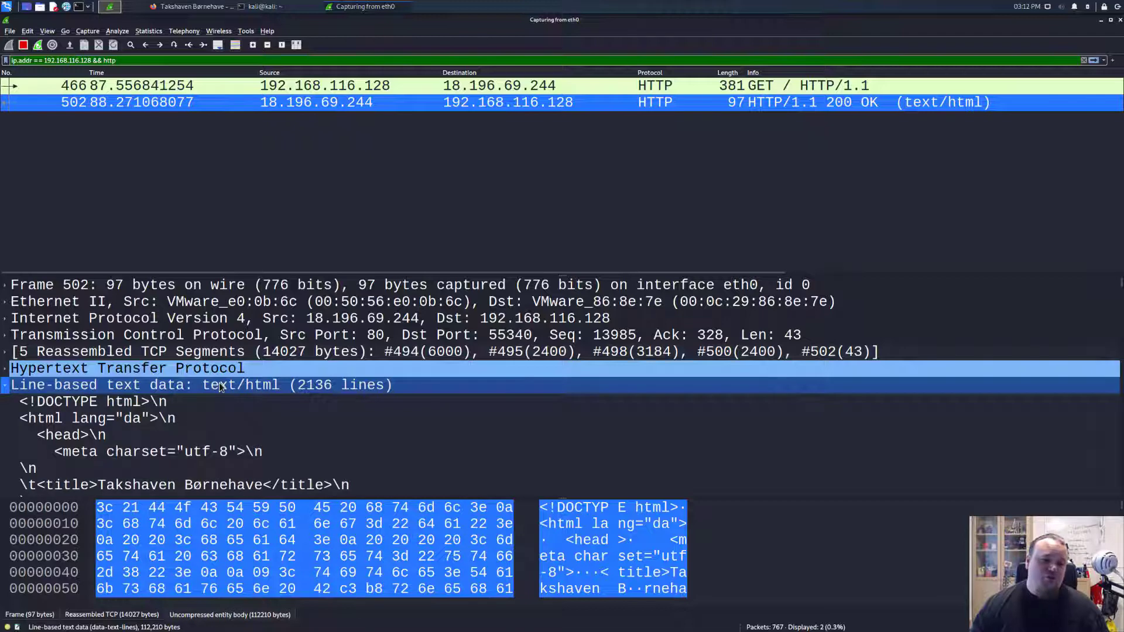
Read through the response's HTML from the head and scripts into the body markup, and compare it with the Takshaven Børnehave page in Firefox
scroll(222, 386, down, 1)
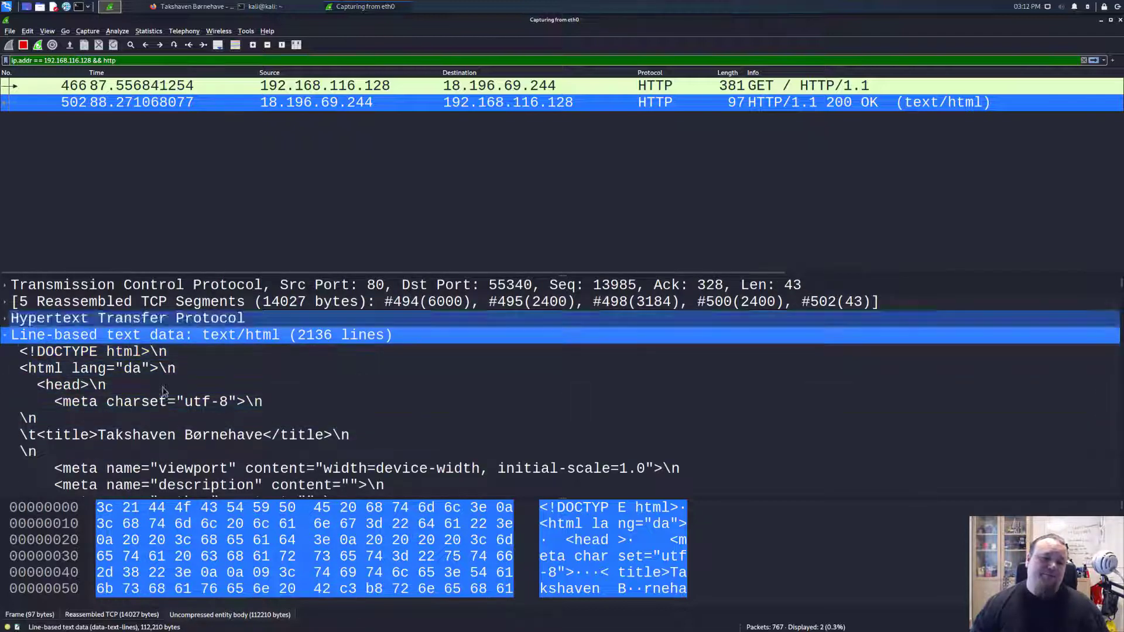
scroll(263, 409, down, 2)
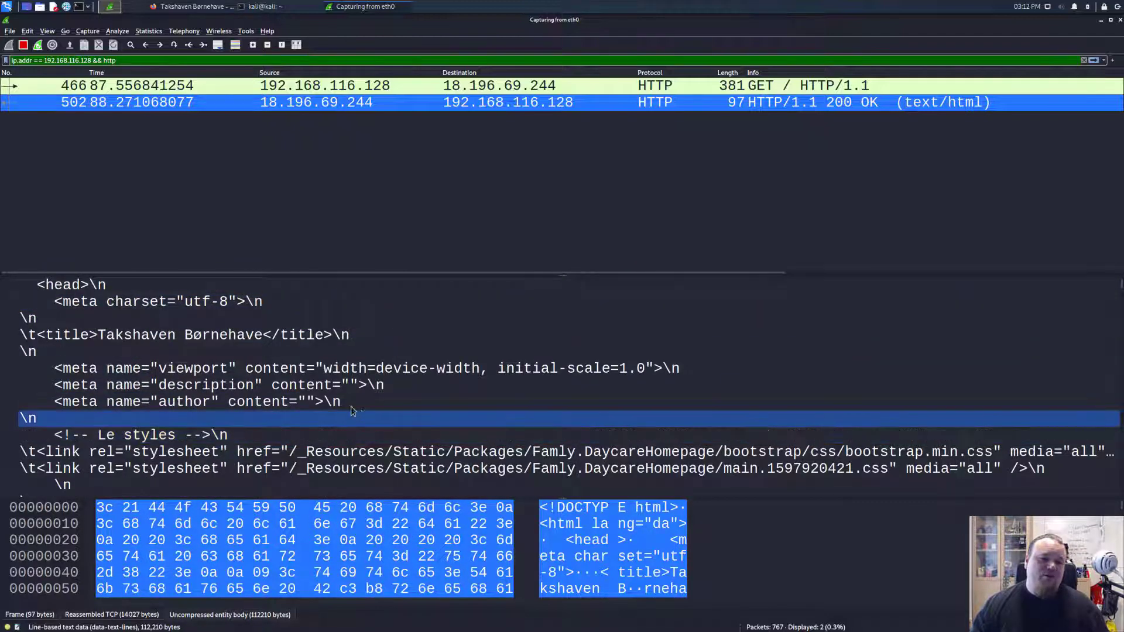
scroll(375, 409, down, 6)
scroll(401, 399, down, 3)
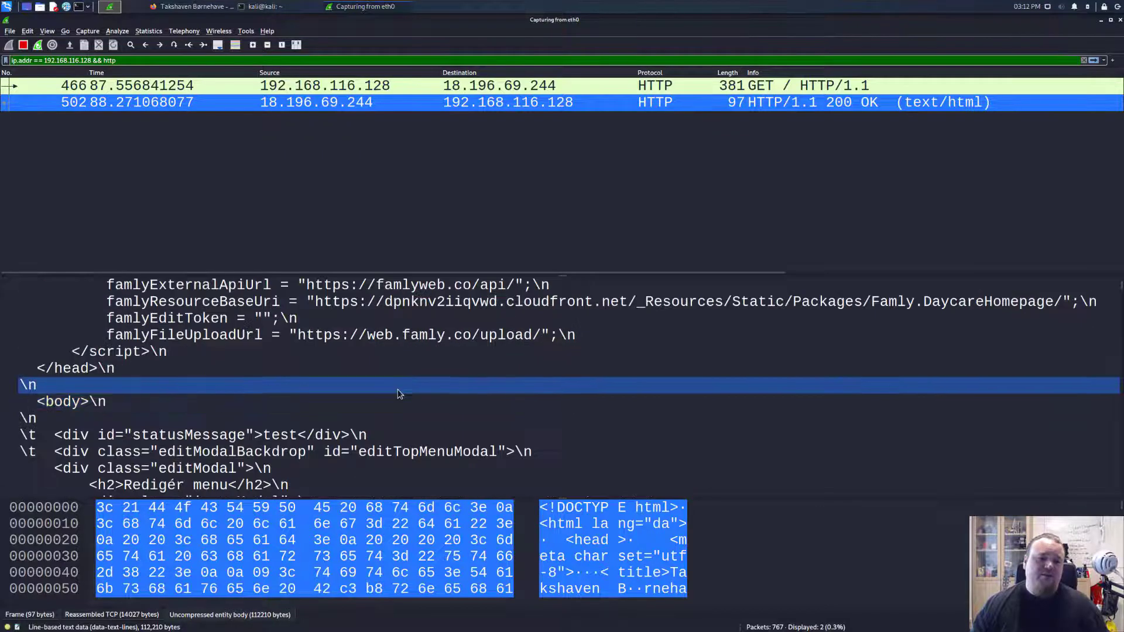
scroll(400, 394, down, 4)
click(394, 375)
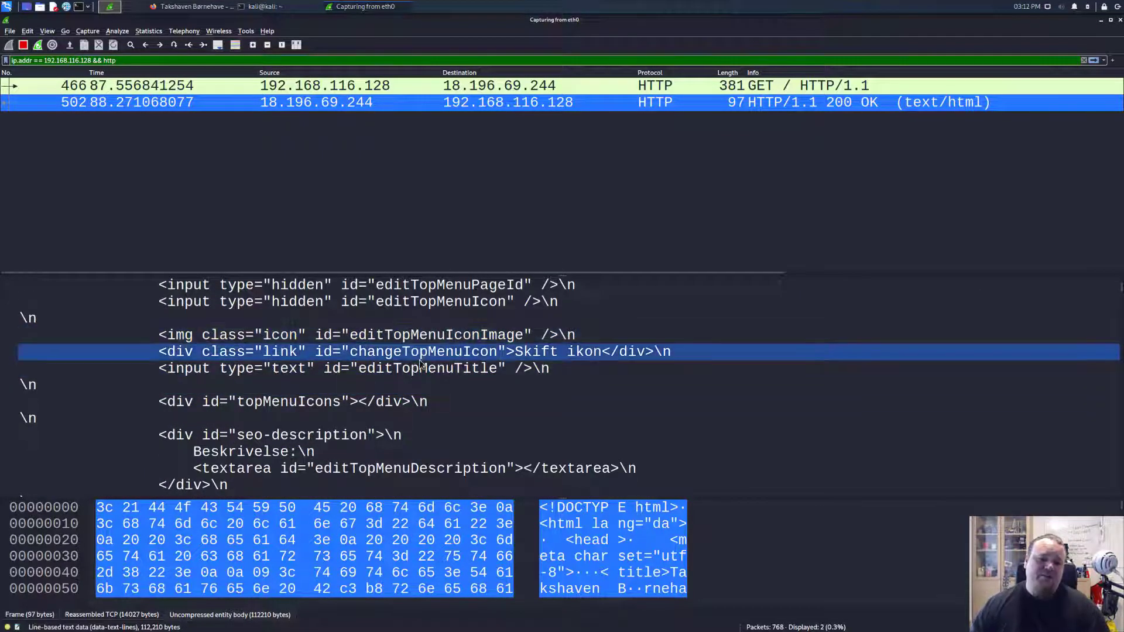
scroll(419, 373, down, 2)
scroll(419, 373, up, 1)
scroll(419, 374, down, 8)
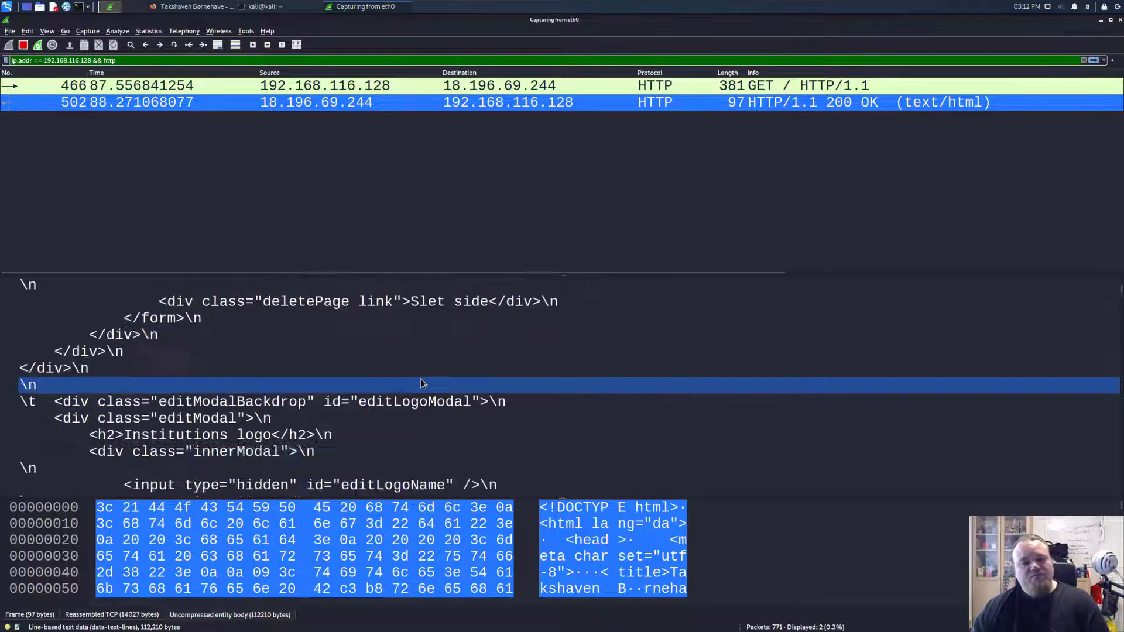
scroll(419, 378, up, 3)
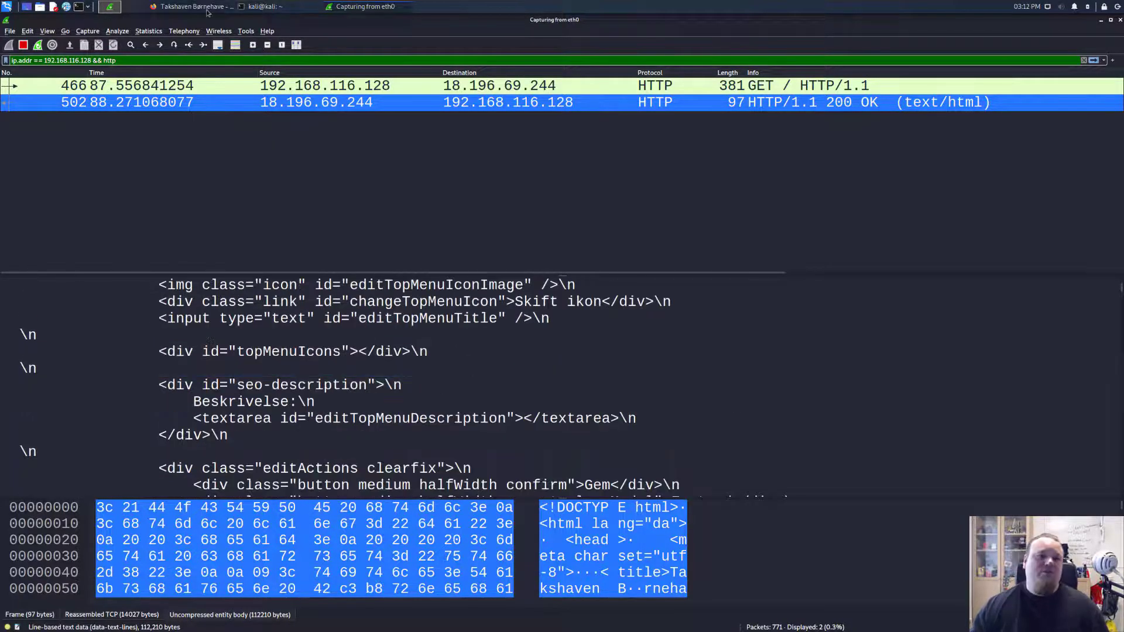
key(alt+Tab)
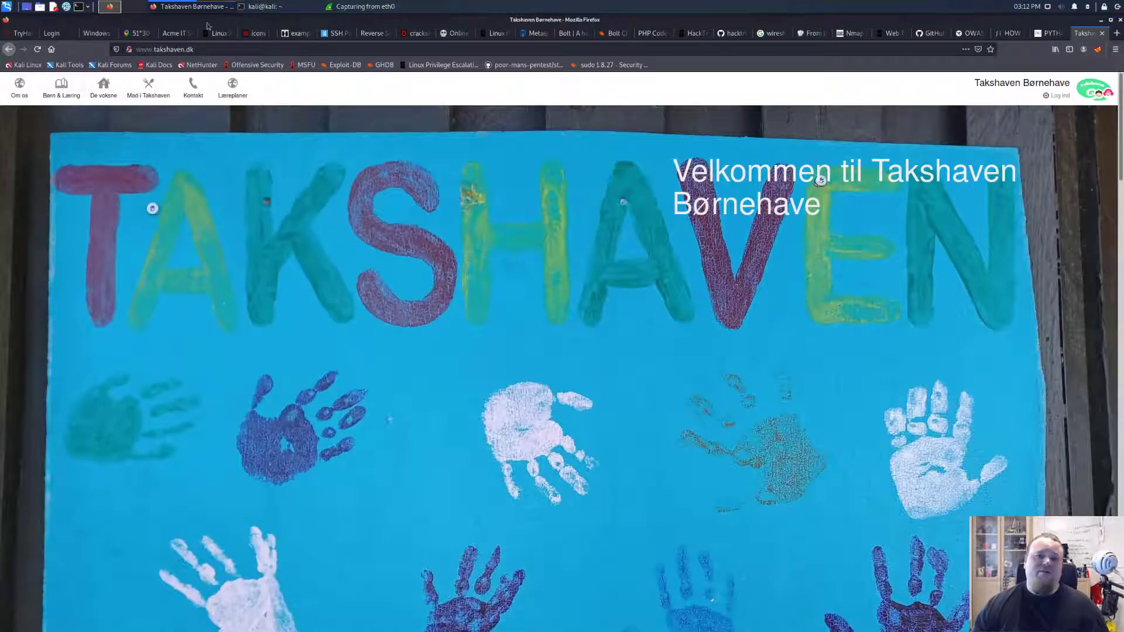
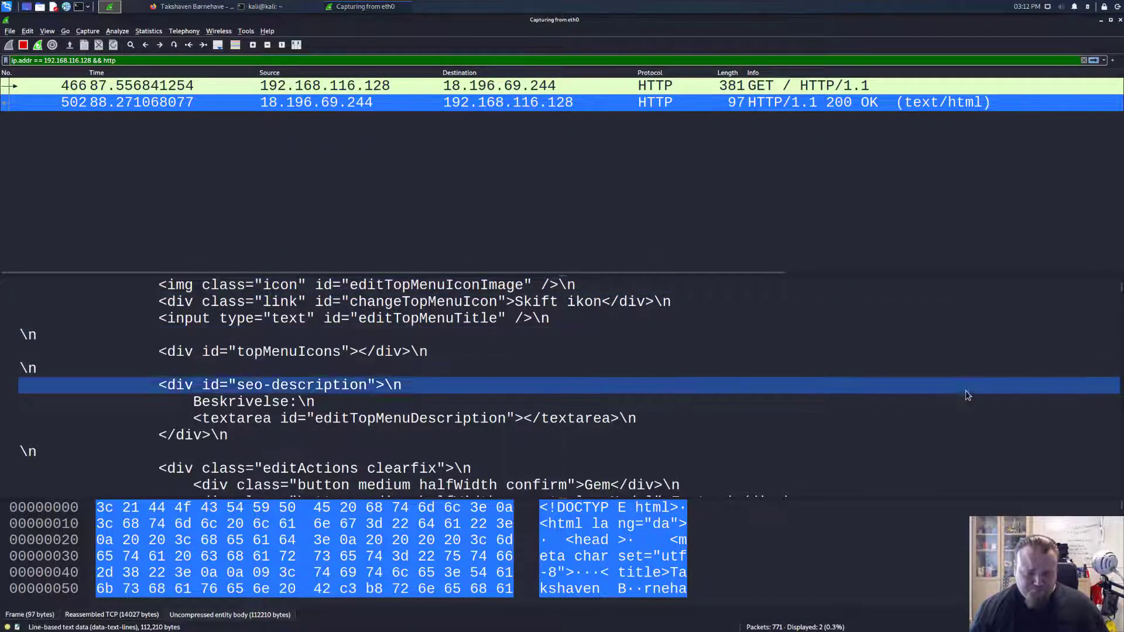
Return to the beginning of the response's packet details in Wireshark and collapse the line-based text data
scroll(293, 384, up, 10)
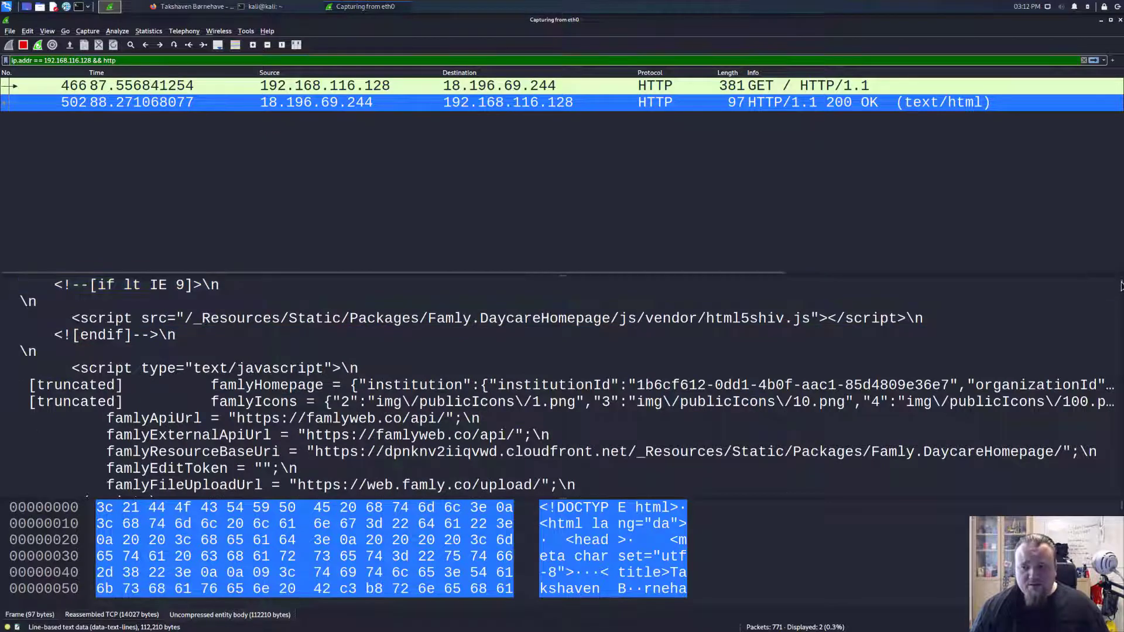
scroll(1118, 291, up, 8)
click(4, 384)
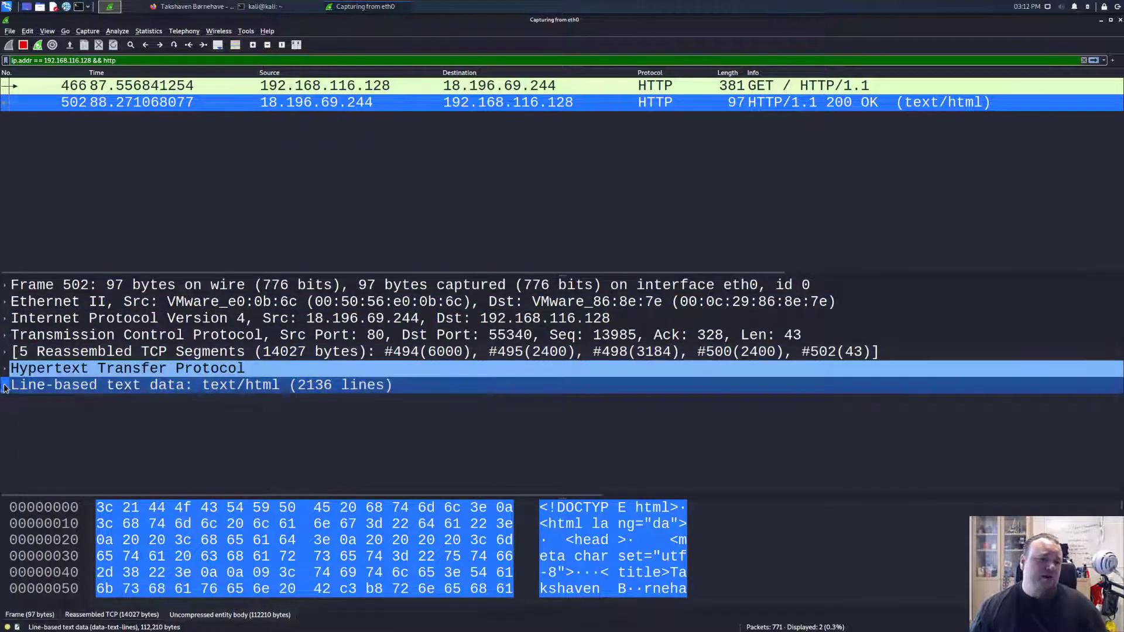
Extend the display filter with a tcp condition, making it ip.addr == 192.168.116.128 && http && tcp, and apply it
click(175, 59)
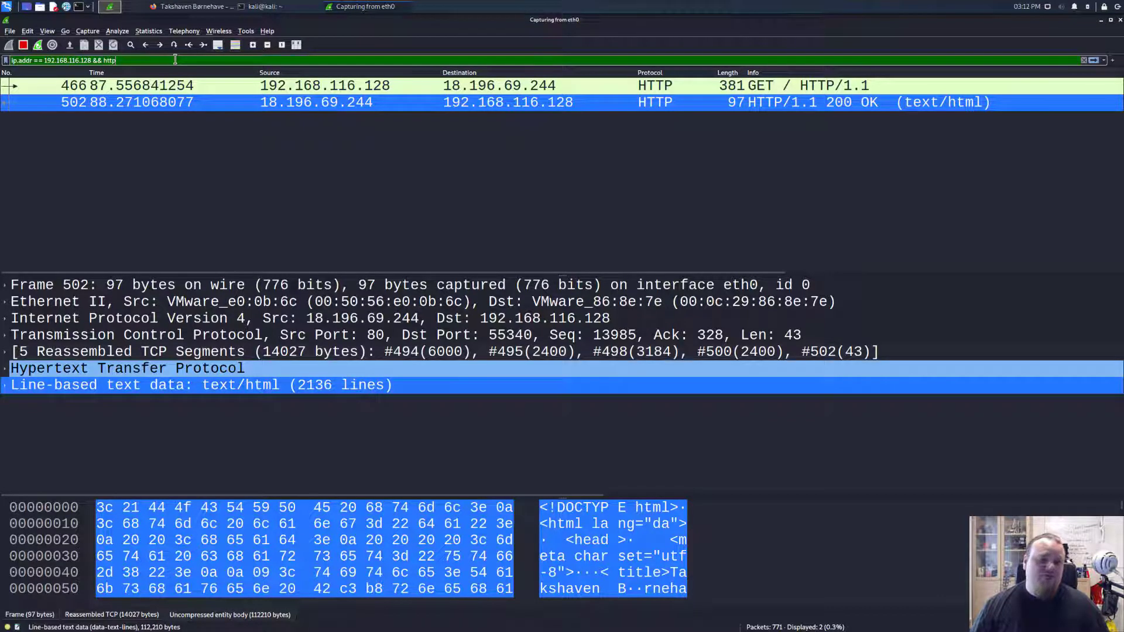
text(&&)
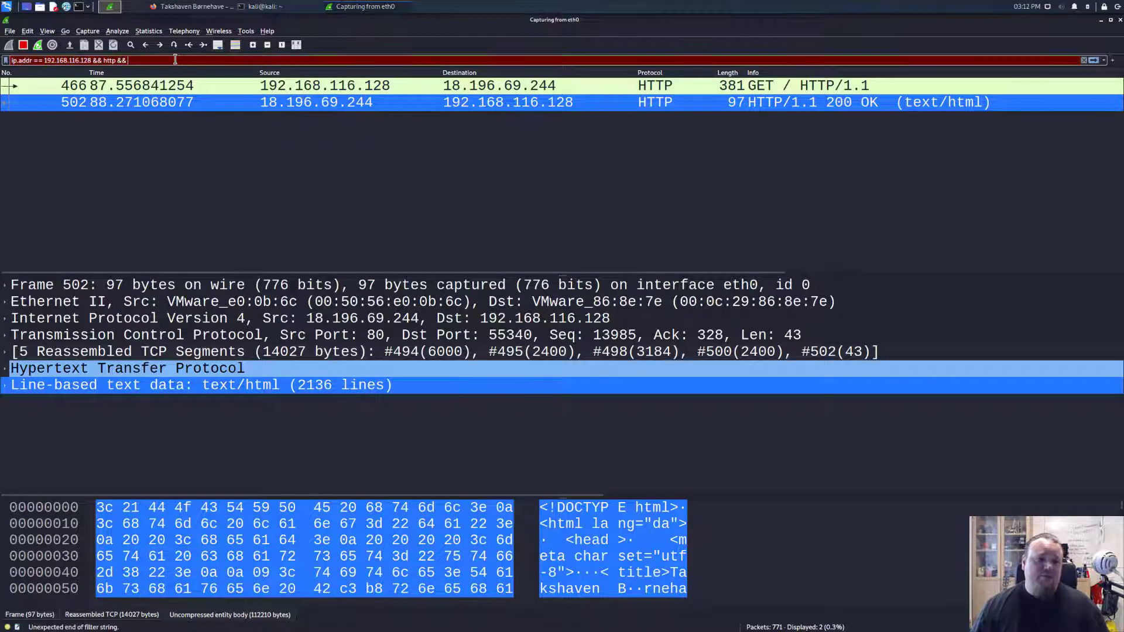
text( tcp)
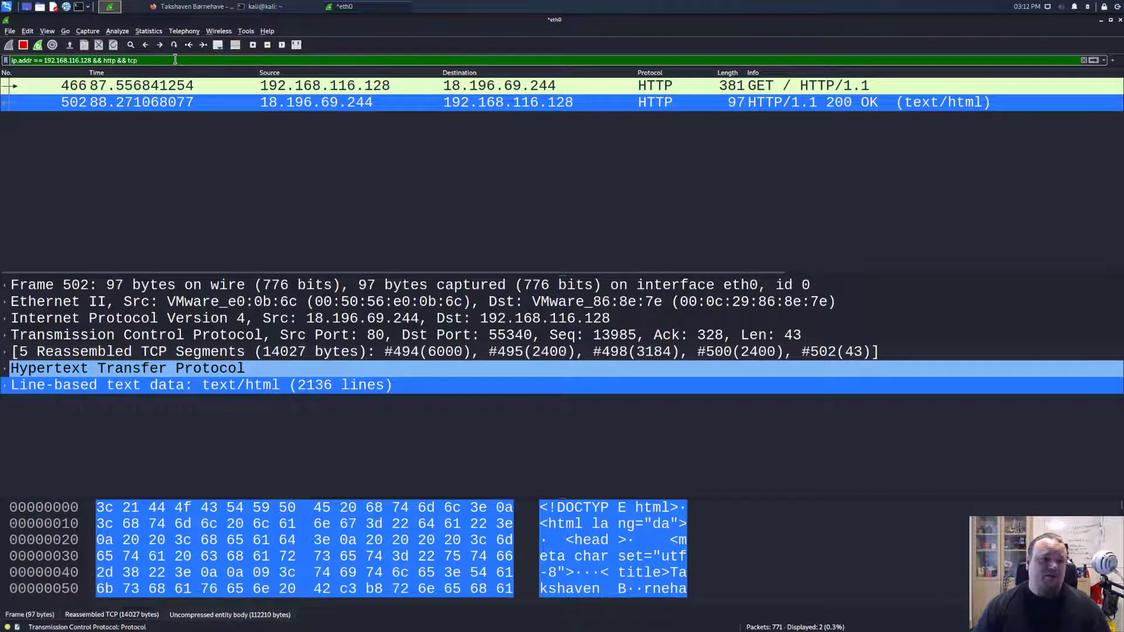
key(Return)
Remove the http condition from the display filter and apply ip.addr == 192.168.116.128 && tcp
click(175, 60)
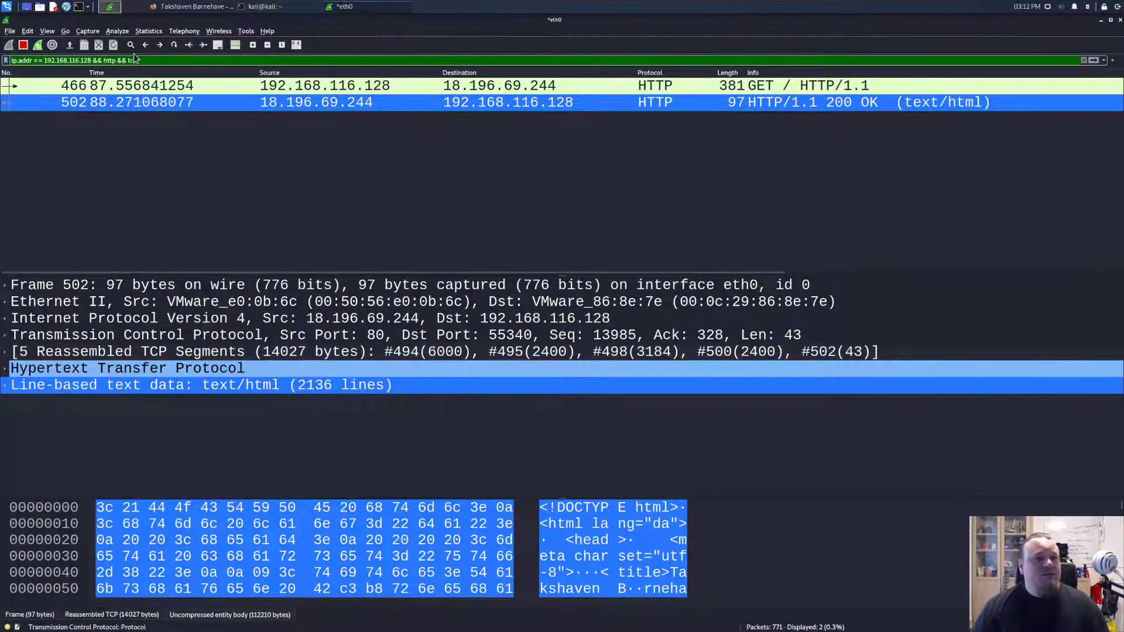
double_click(106, 60)
key(Delete)
key(Delete)
key(Delete)
key(Delete)
key(Delete)
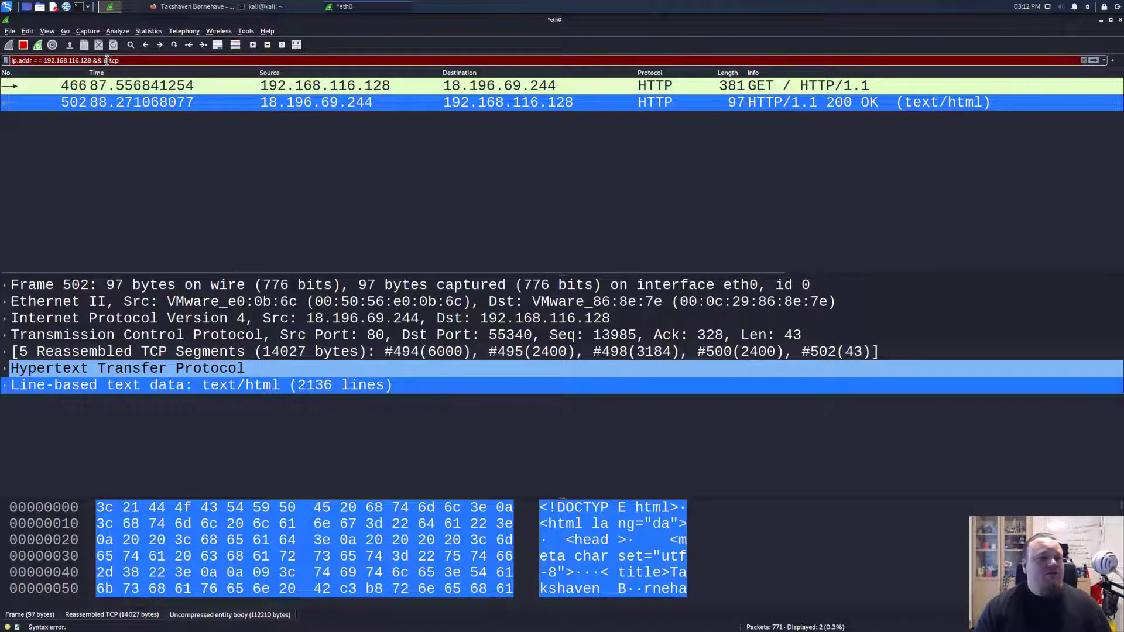
key(Return)
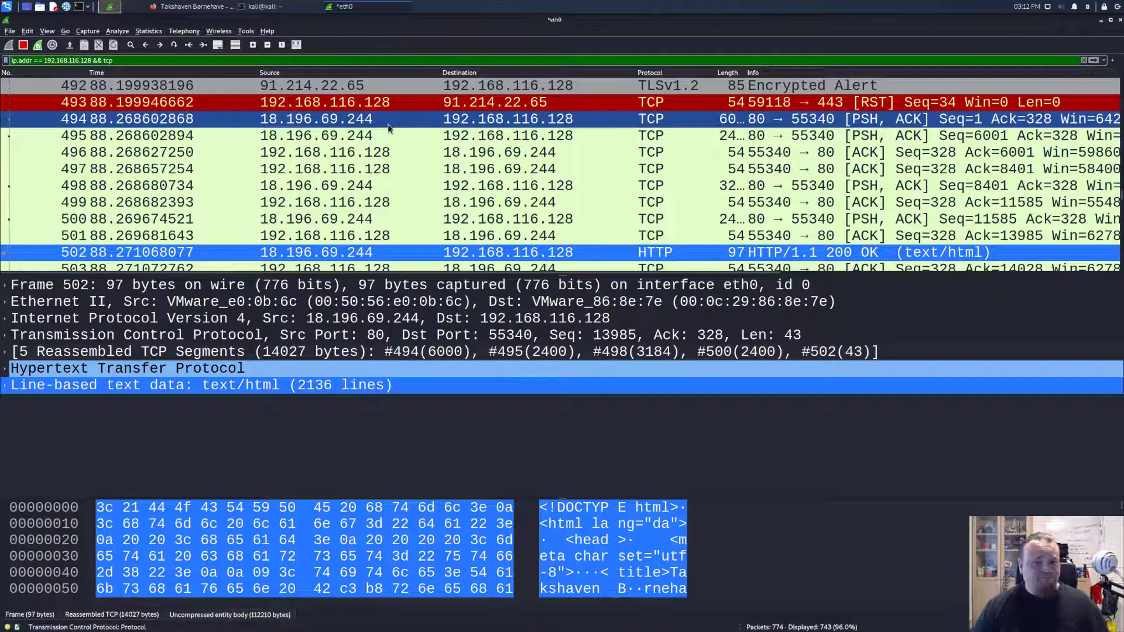
Examine the filtered TCP packets around the HTTP exchange, the earlier traffic and the newest captured packets
scroll(484, 141, up, 20)
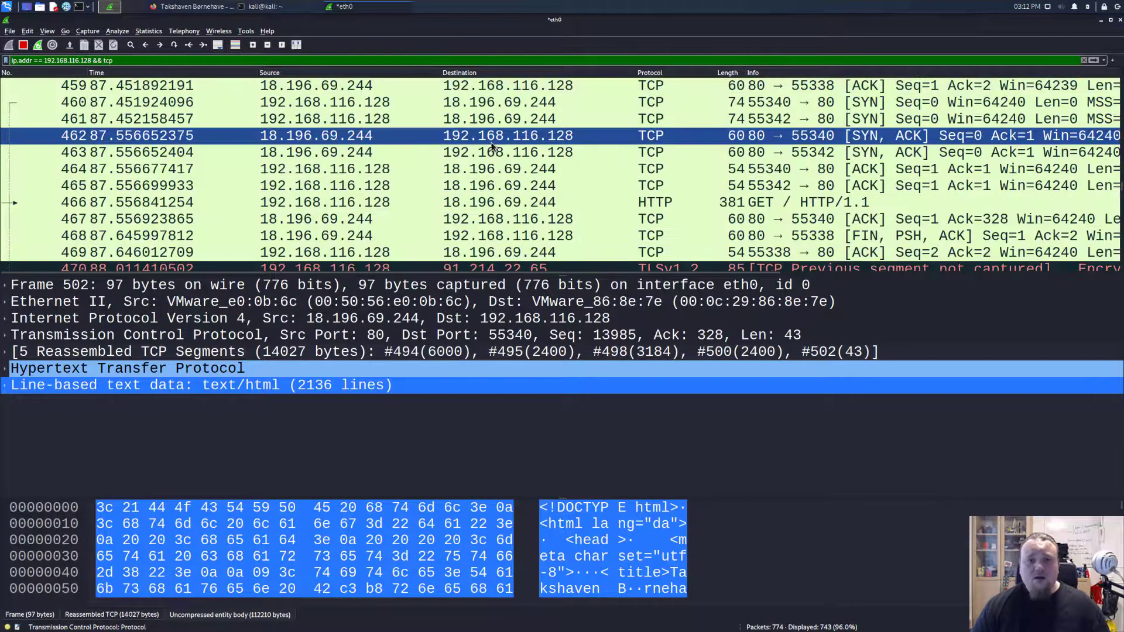
scroll(497, 151, up, 20)
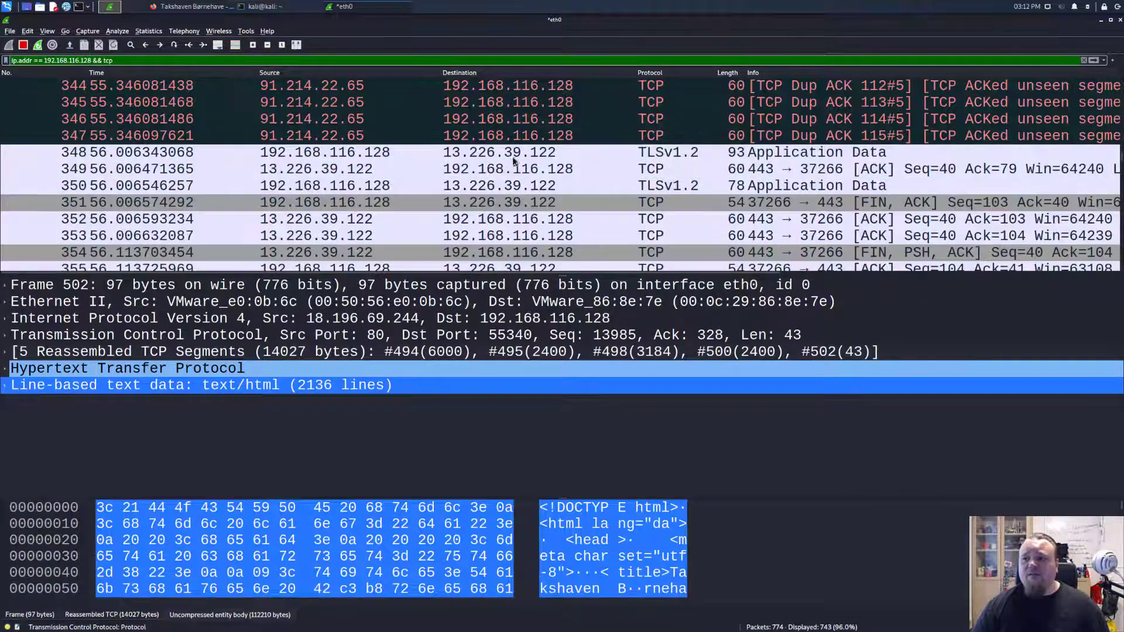
scroll(722, 153, up, 4)
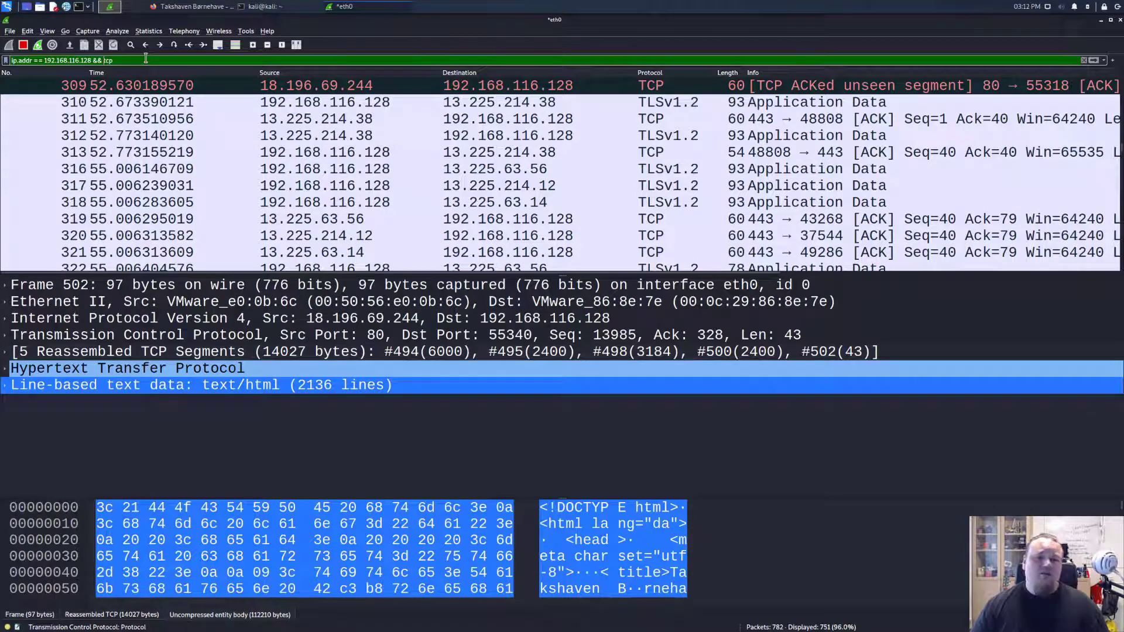
drag(1118, 152, 1120, 266)
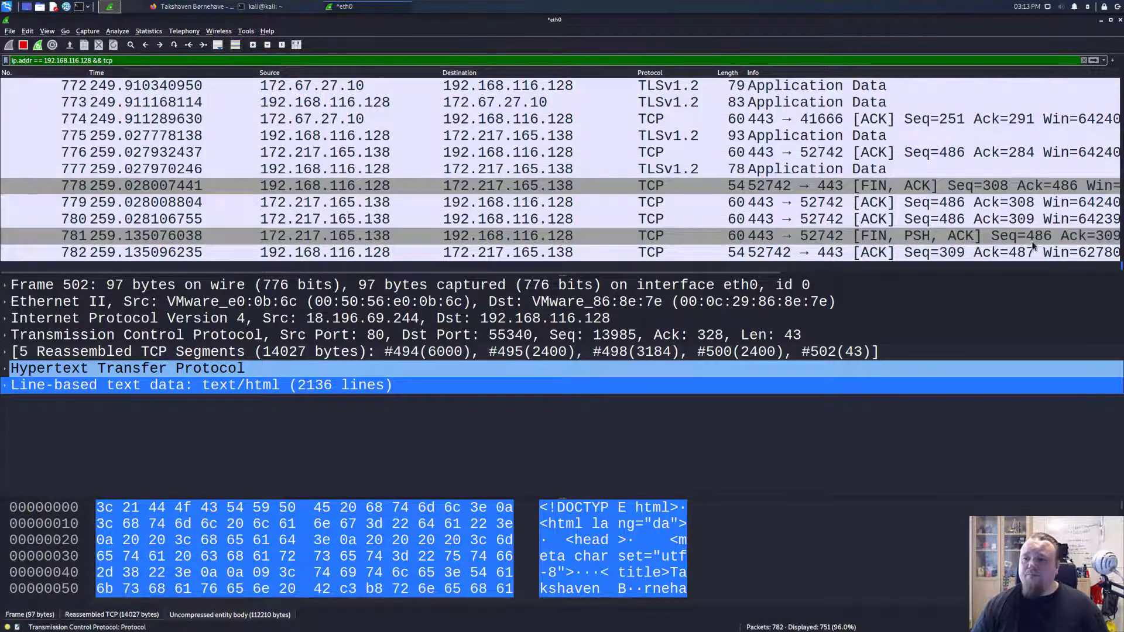
scroll(1033, 246, up, 20)
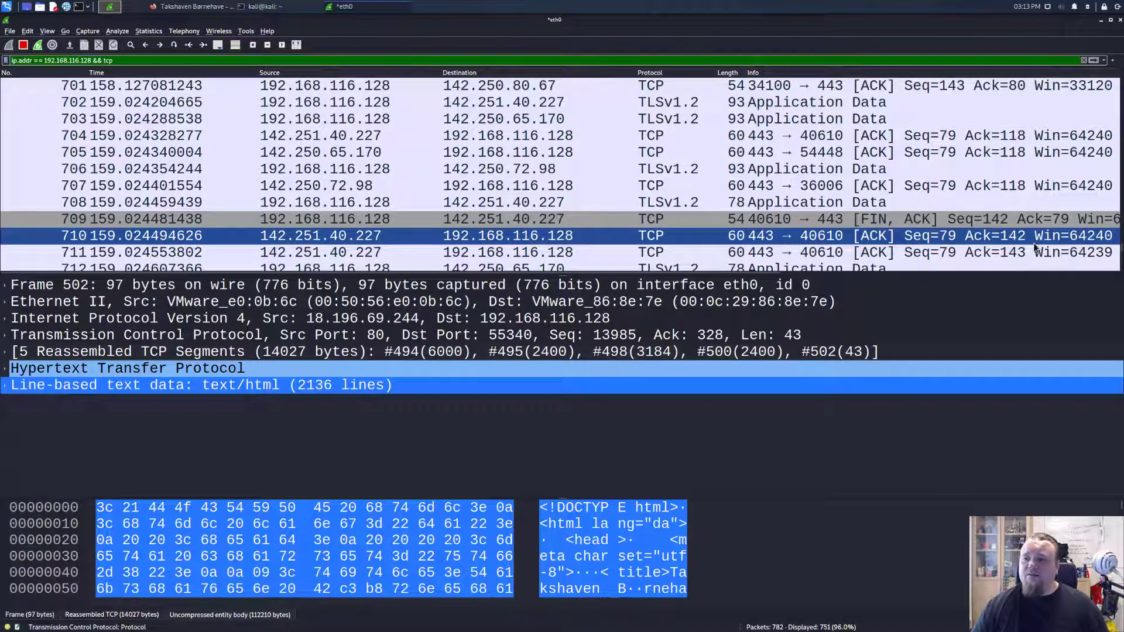
scroll(1034, 249, down, 20)
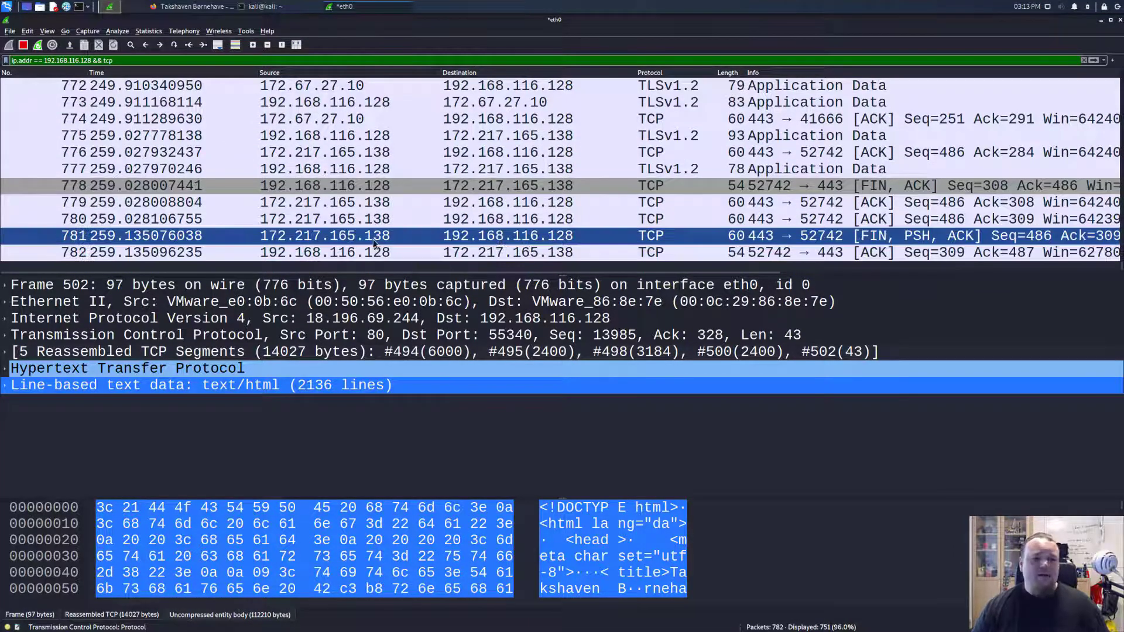
Stop the running capture and start a new one on eth0 without saving the captured packets
click(23, 47)
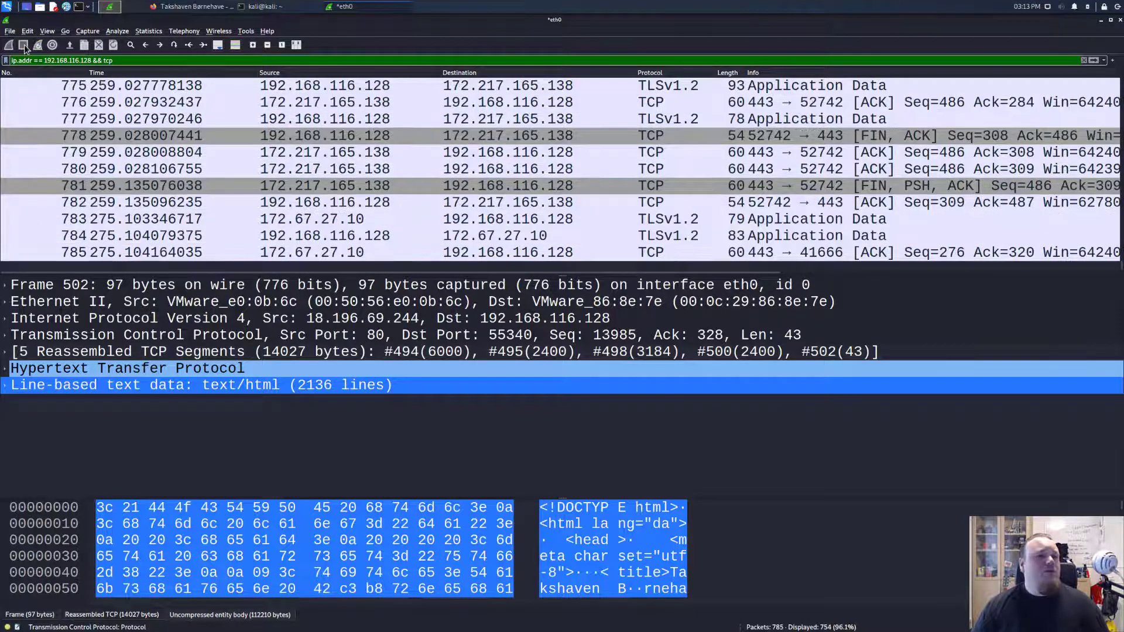
click(9, 45)
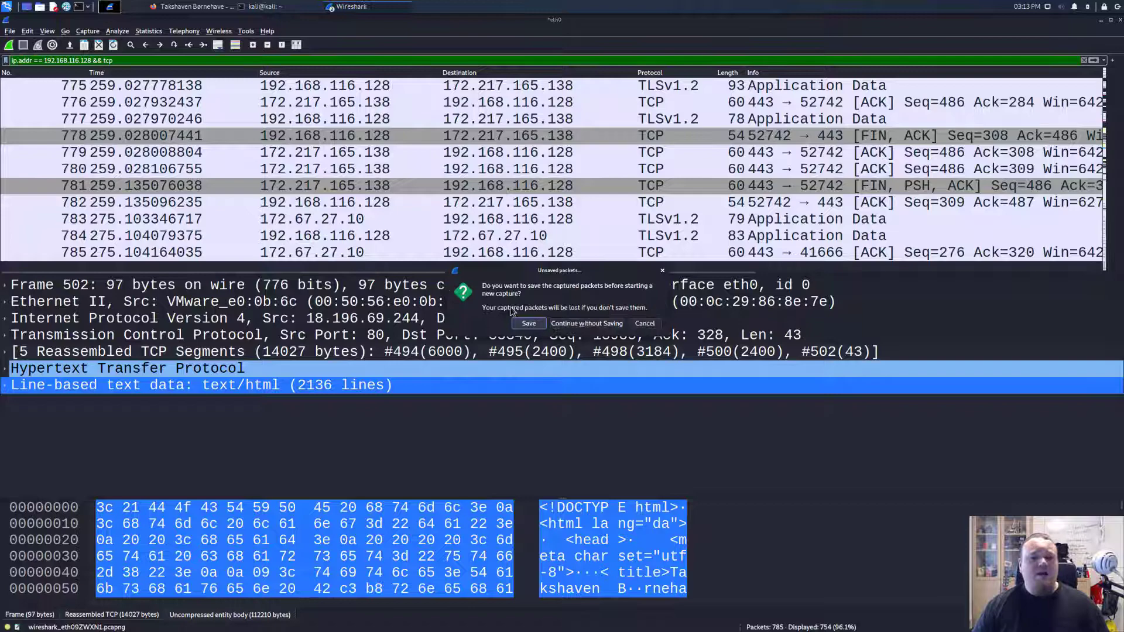
click(569, 325)
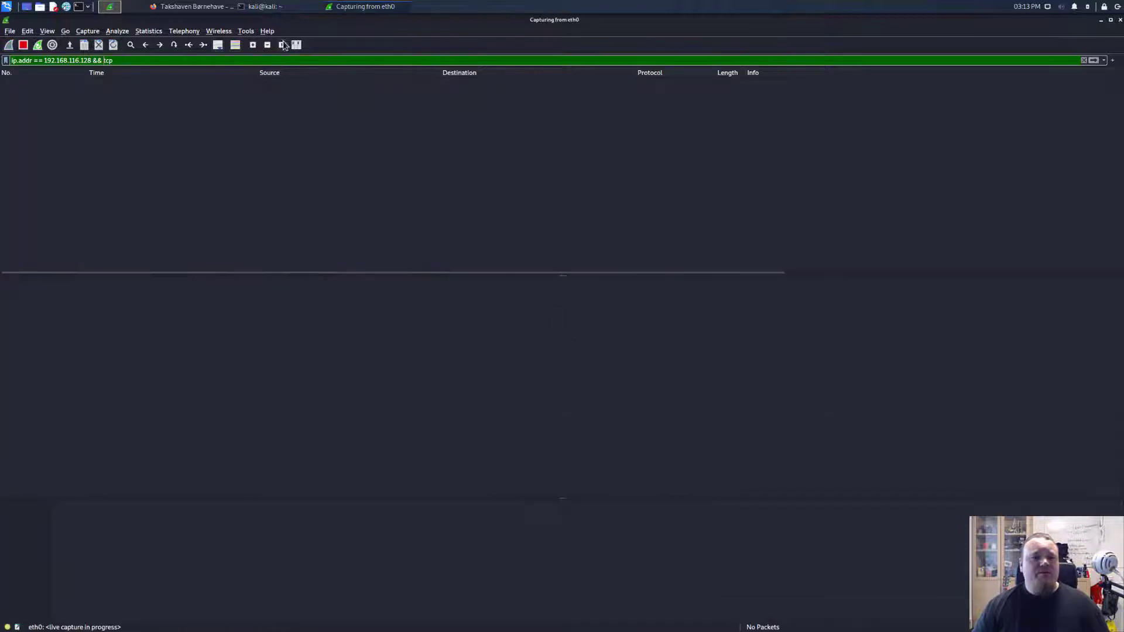
click(197, 7)
click(396, 5)
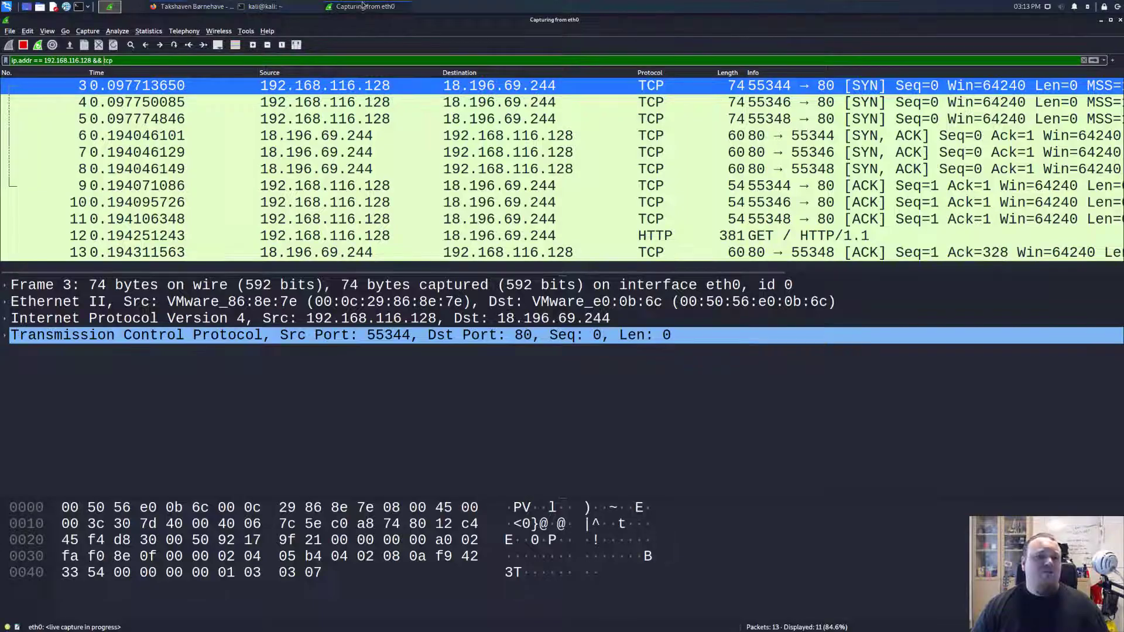
click(22, 47)
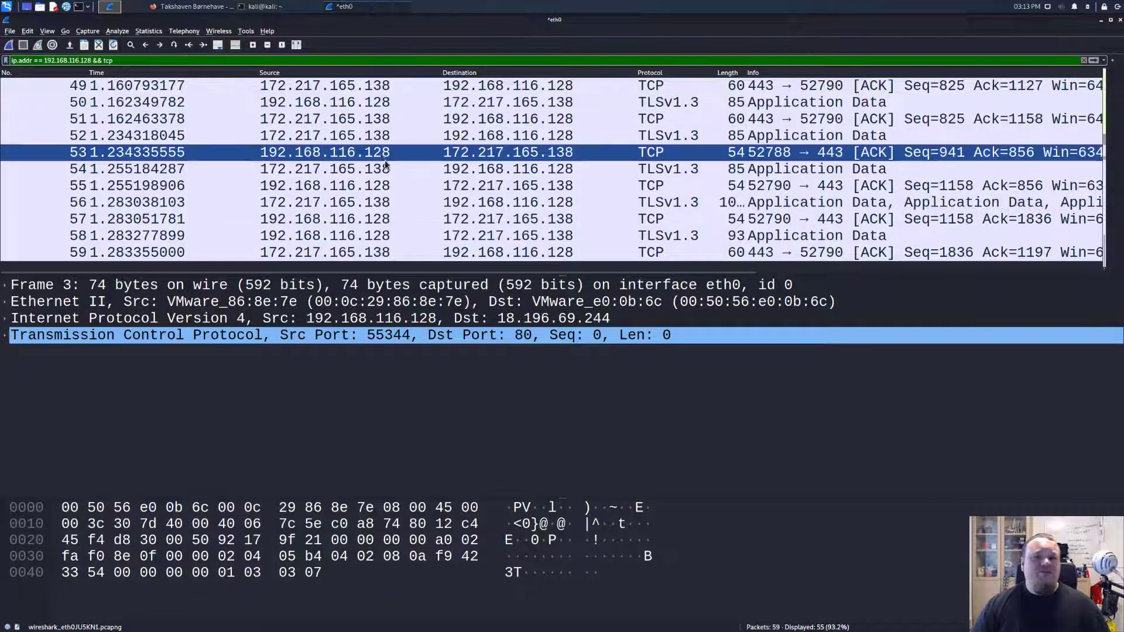
Go to the start of the new capture and select the first SYN packet sent to 18.196.69.244
scroll(940, 143, up, 2)
click(939, 139)
scroll(940, 144, up, 13)
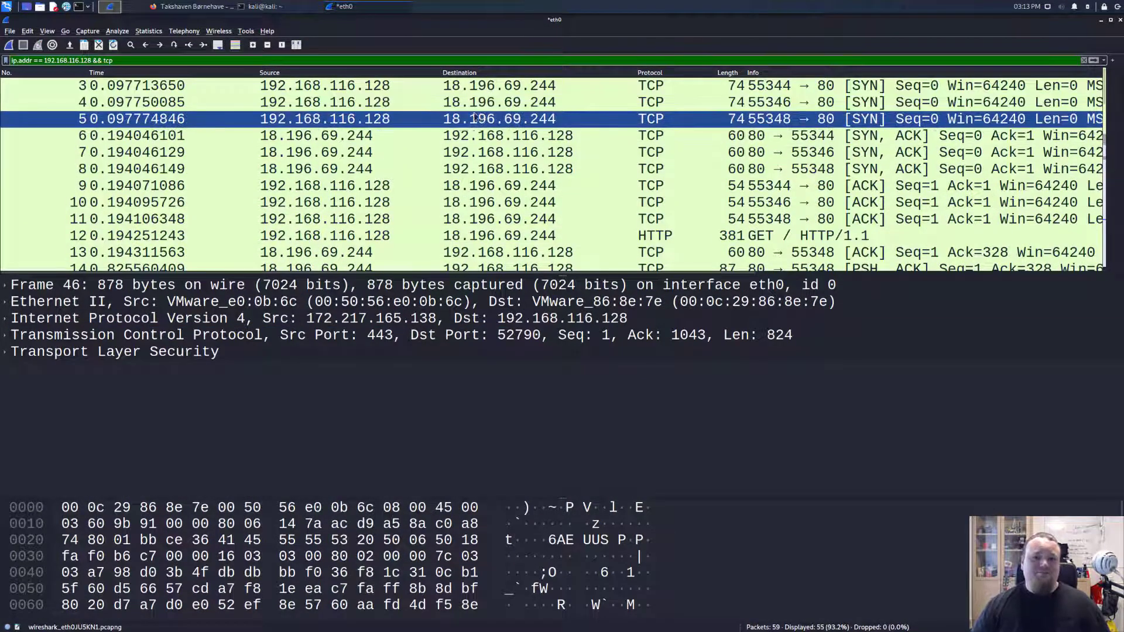
click(397, 89)
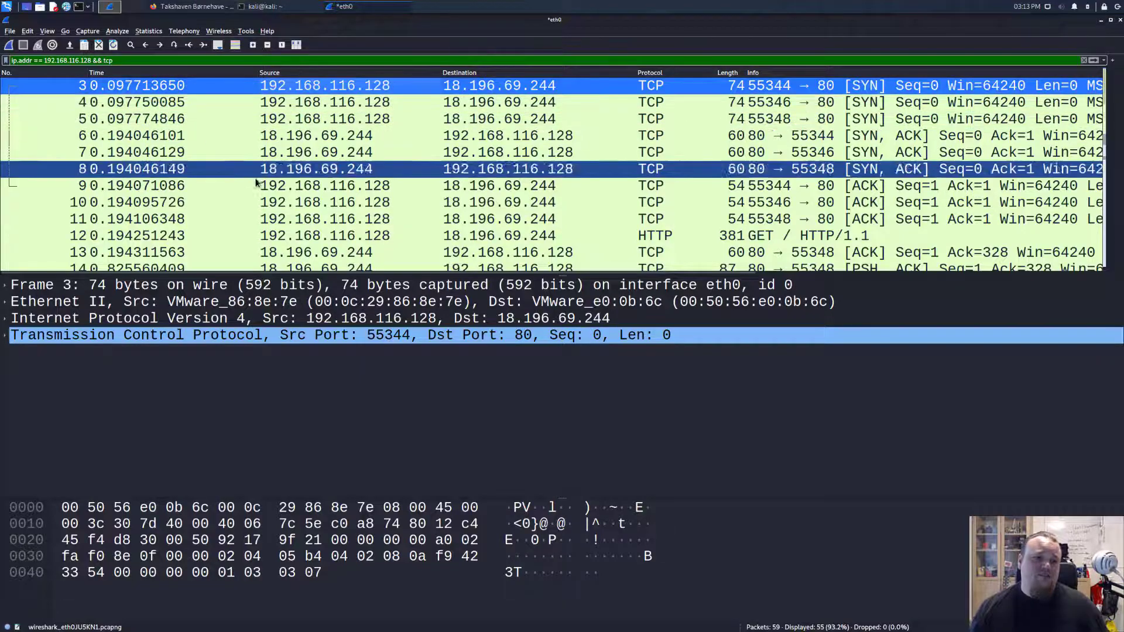
Select the GET / HTTP/1.1 request packet and look at the TCP packets before and after it
click(677, 237)
scroll(664, 228, down, 2)
scroll(664, 229, down, 1)
scroll(176, 152, up, 3)
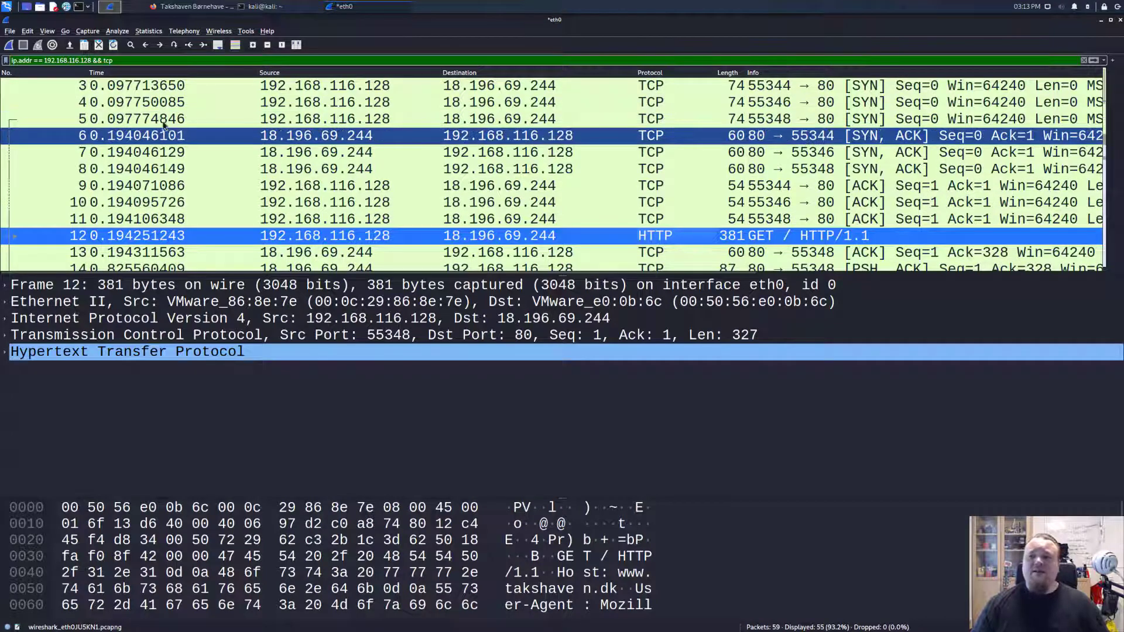
Examine the three opening SYN packets from 192.168.116.128 to port 80 one after another
click(194, 86)
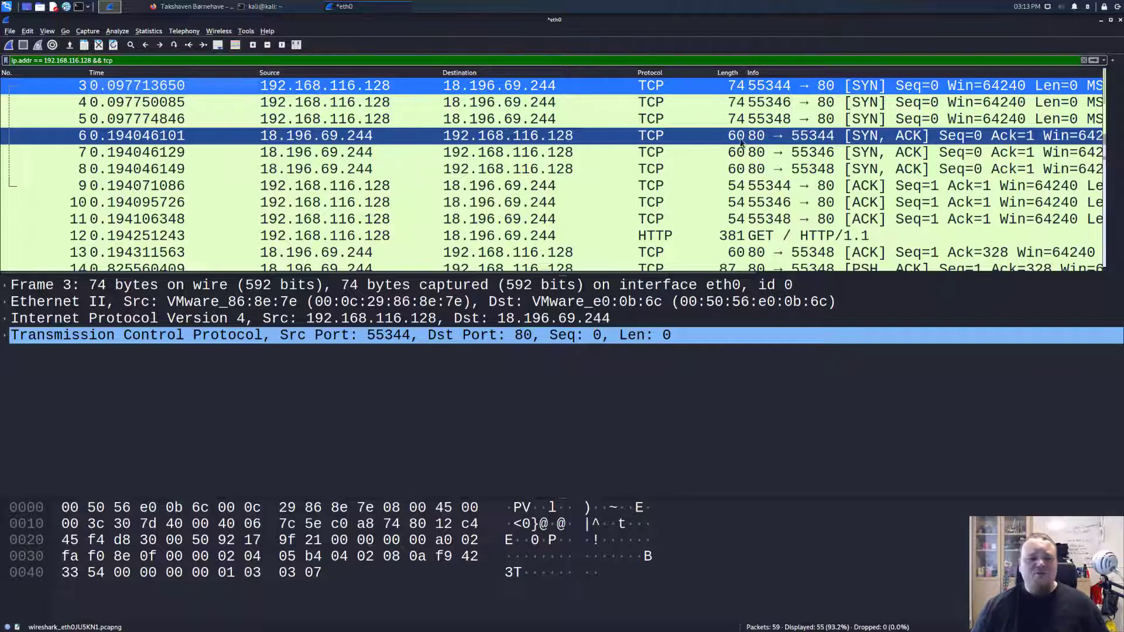
click(377, 102)
click(403, 120)
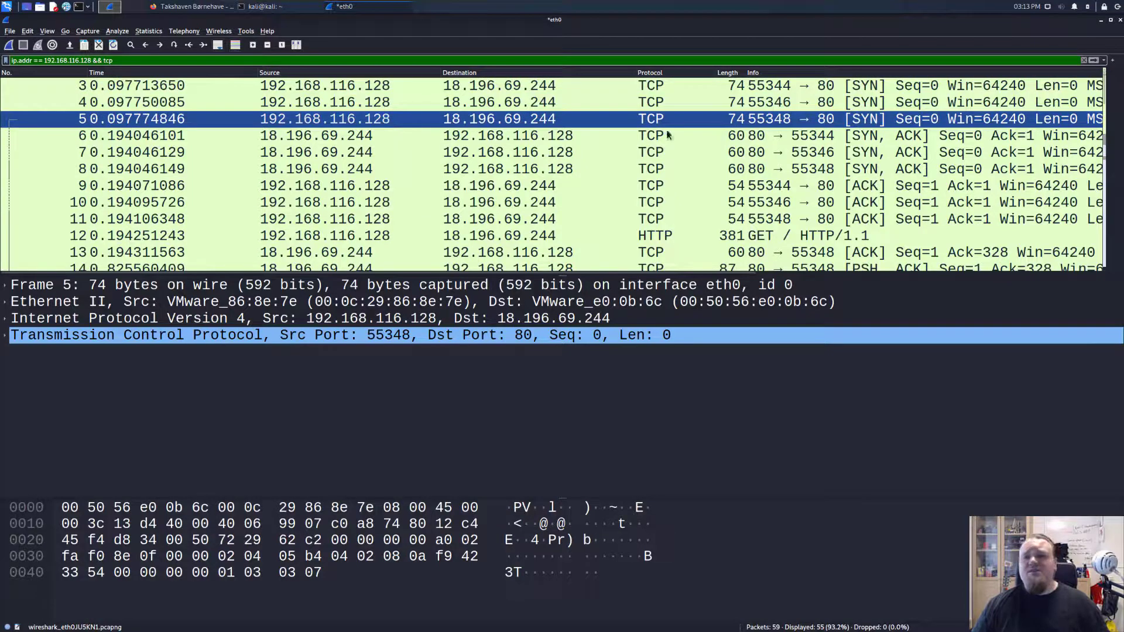
Examine the three SYN, ACK replies from 18.196.69.244 one after another
click(747, 137)
click(808, 152)
click(866, 169)
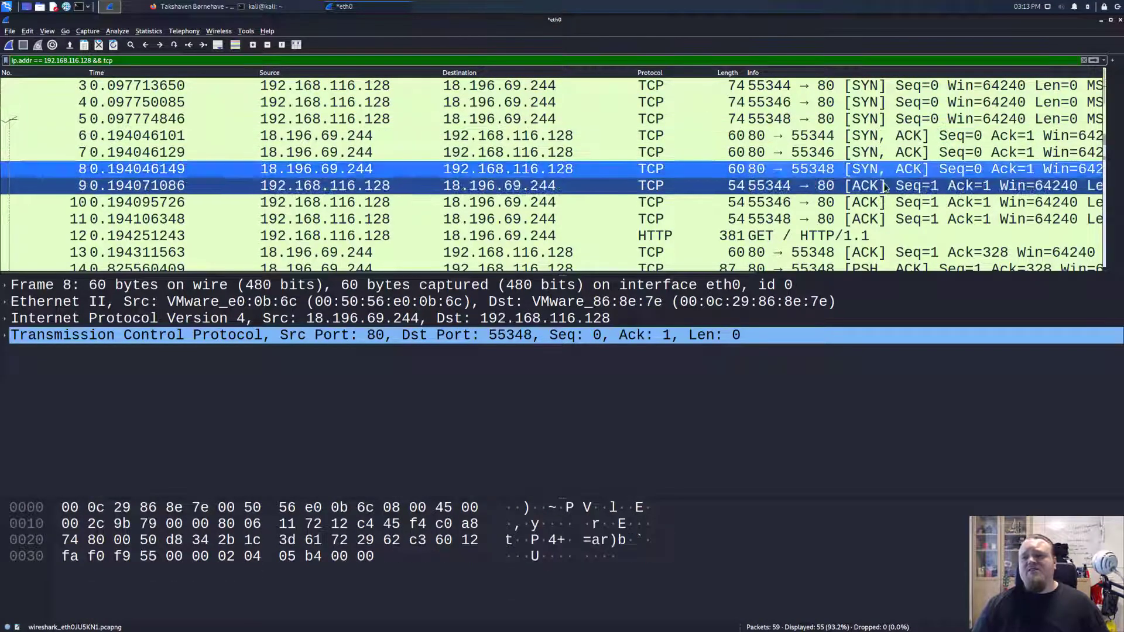
Step through the three ACK packets that complete the handshakes, and view the packets from the GET request to the HTTP response
key(Down)
key(Down)
key(Down)
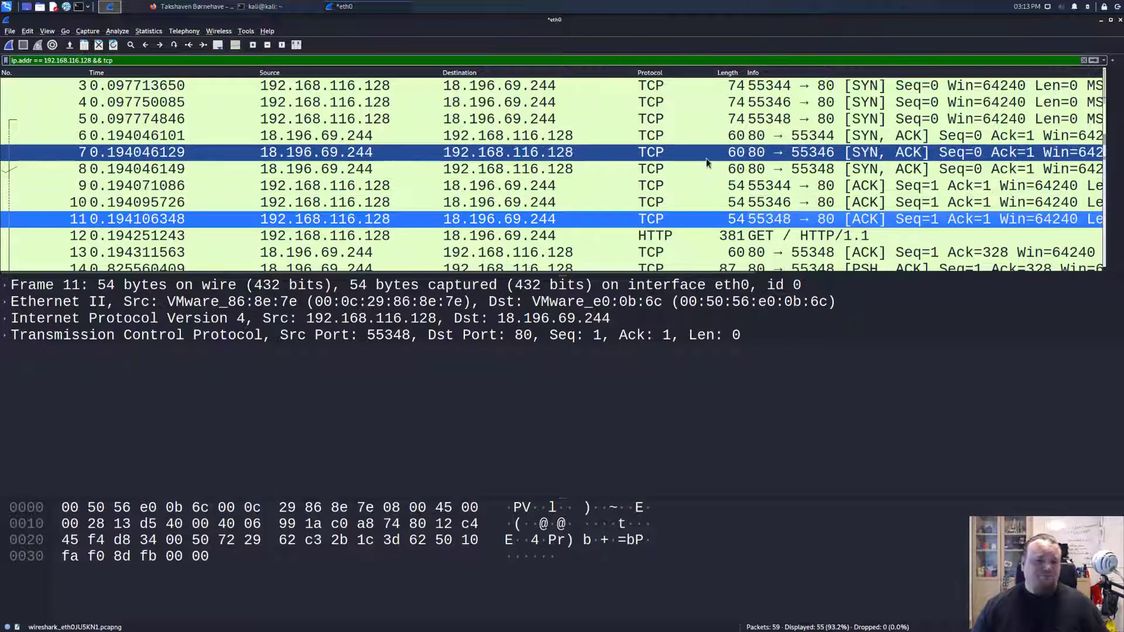
scroll(732, 175, down, 3)
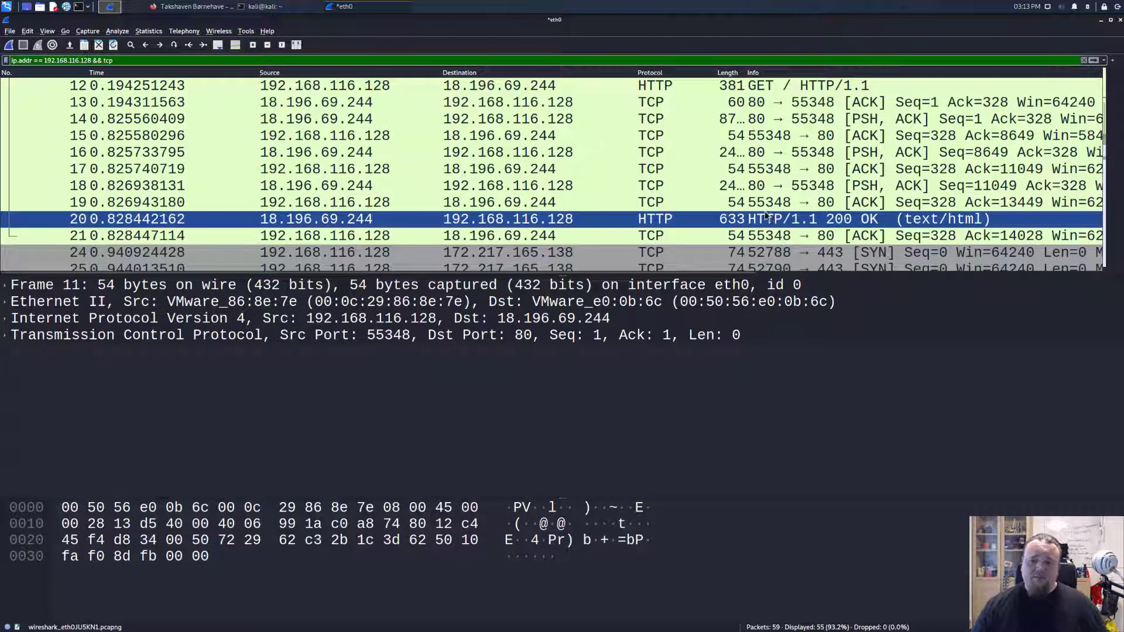
Examine the opening SYN packets again, along with the SYN, ACK reply and closing ACK for port 55344
scroll(766, 215, up, 3)
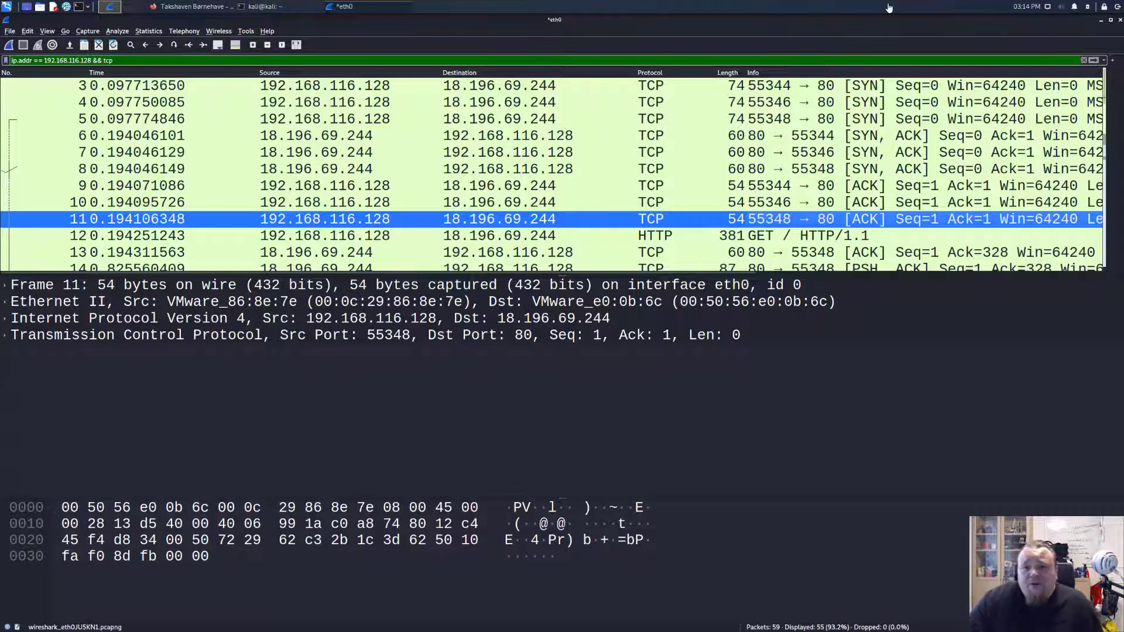
click(870, 104)
click(870, 91)
click(871, 103)
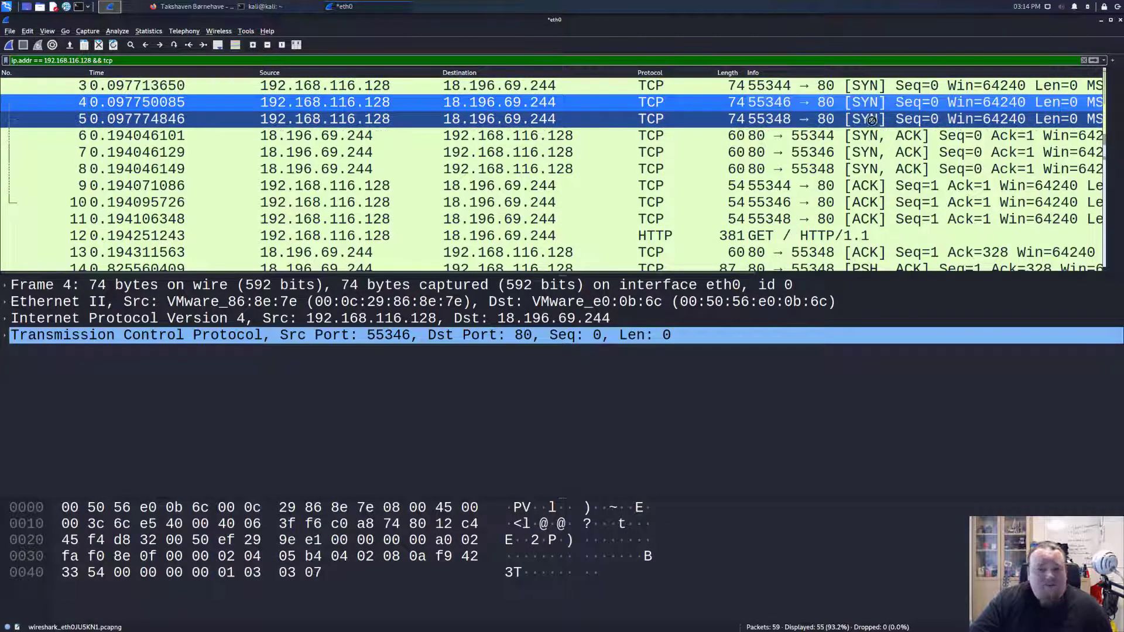
click(873, 119)
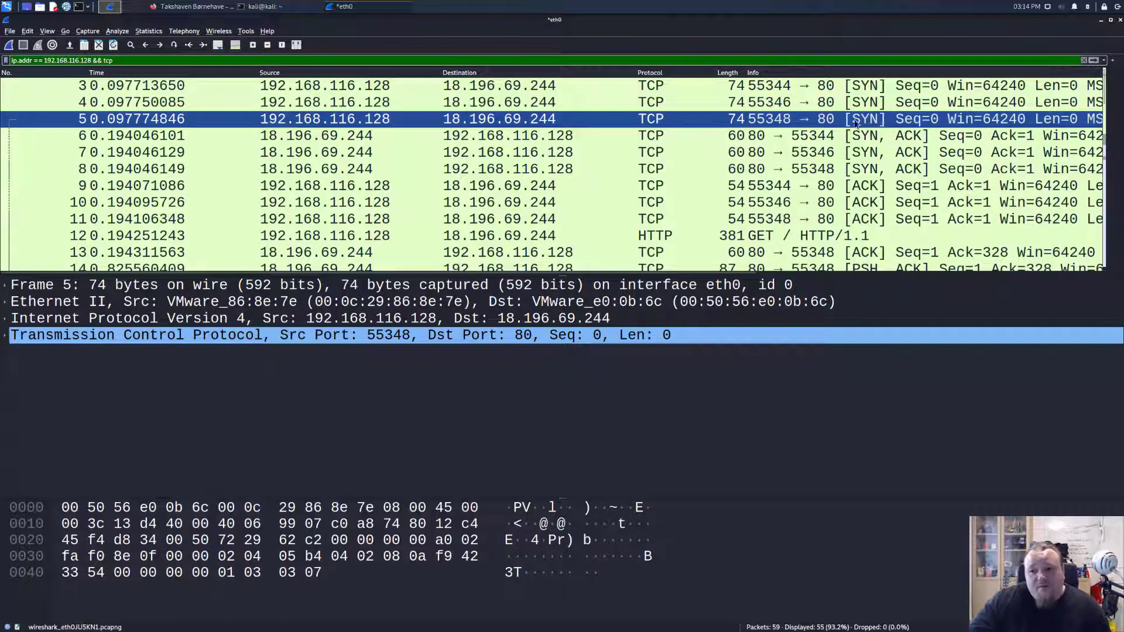
click(864, 136)
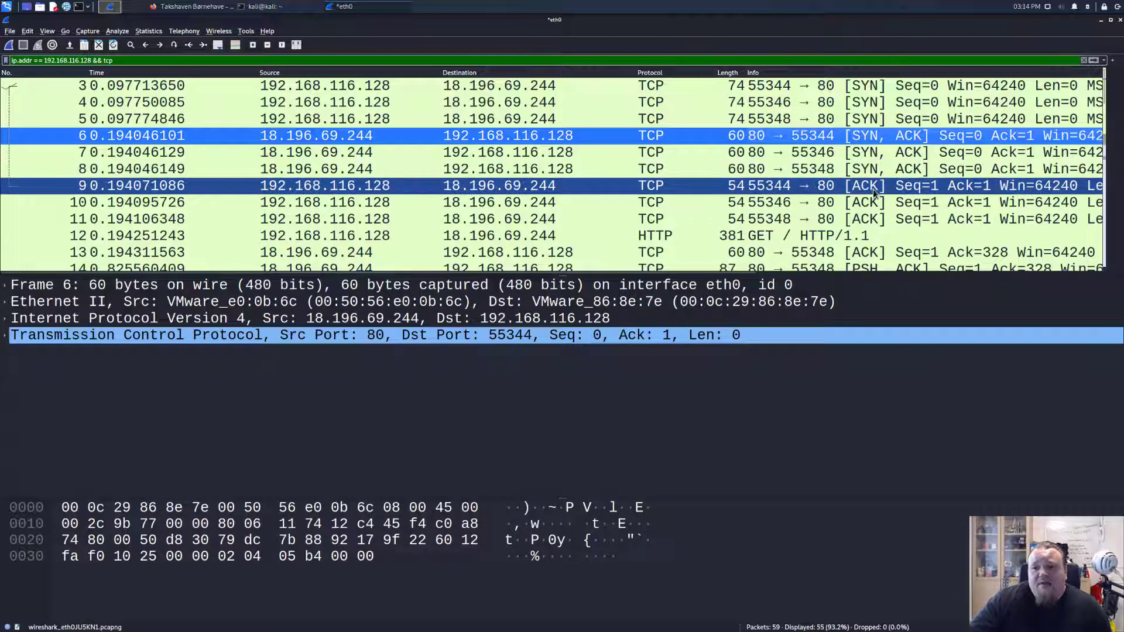
click(873, 192)
click(860, 89)
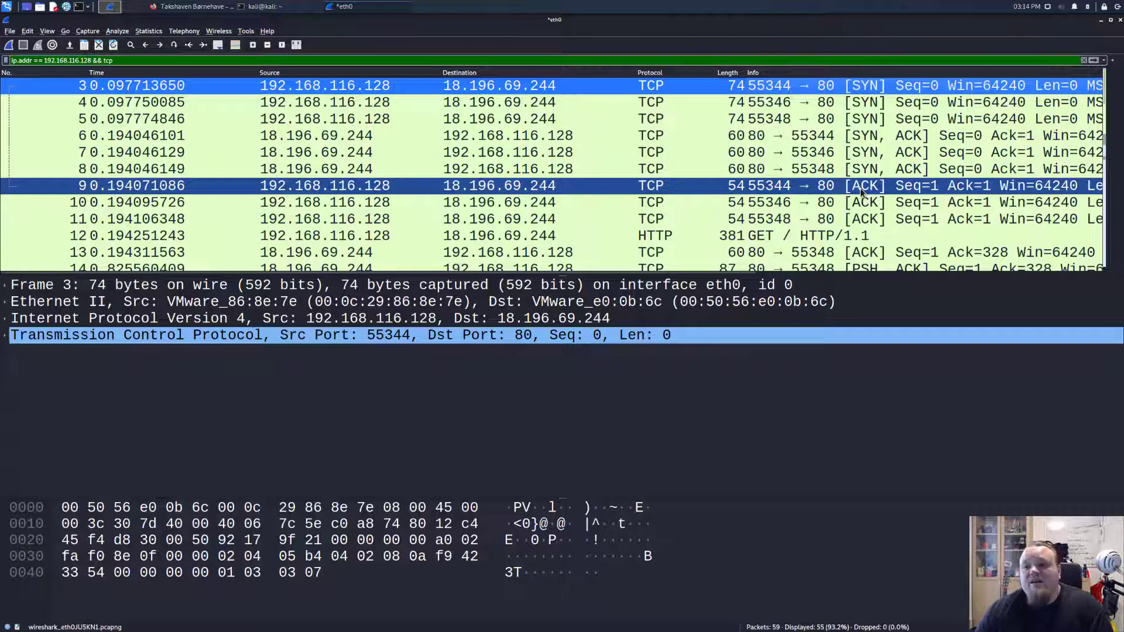
Select the GET / HTTP/1.1 request and examine the packets from the handshake through the HTTP response to the port 443 traffic
click(834, 236)
scroll(820, 232, down, 2)
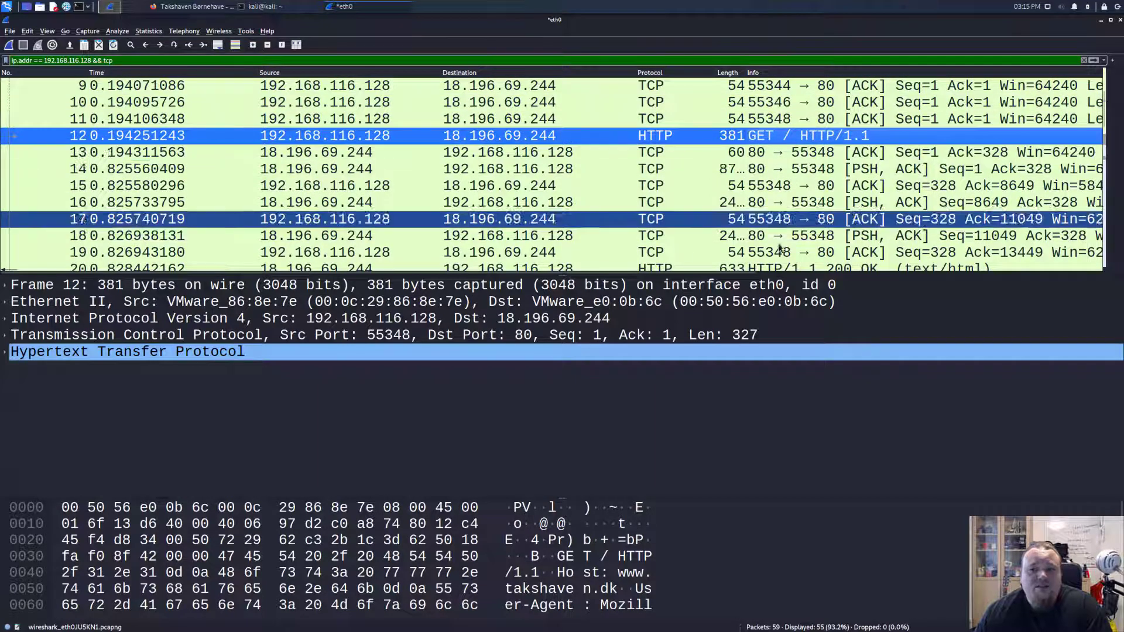
scroll(729, 217, down, 1)
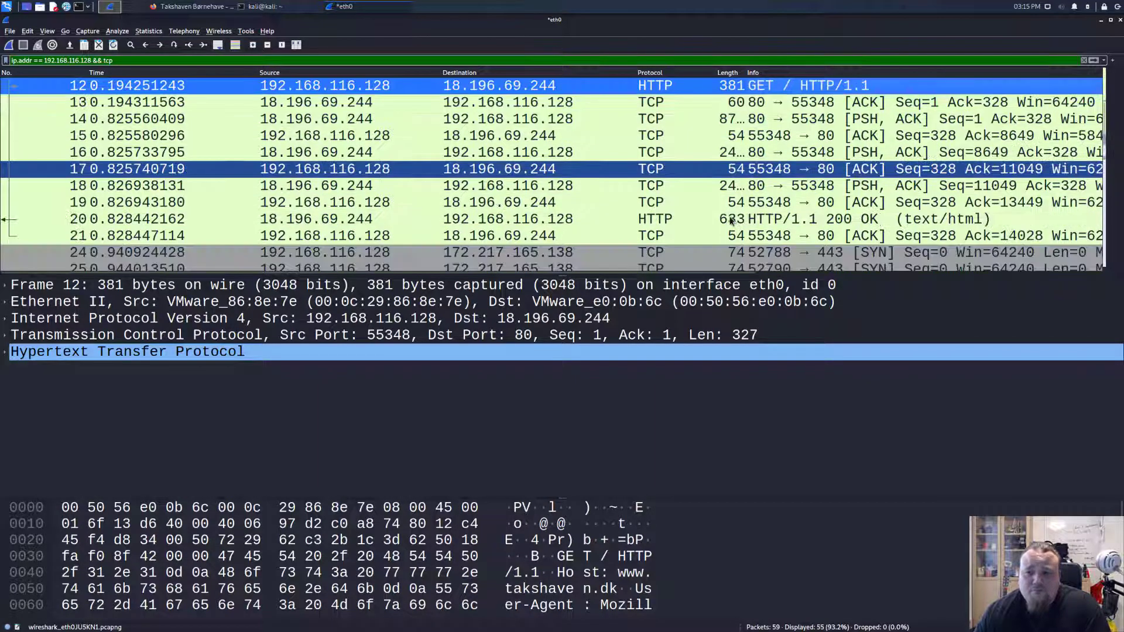
scroll(723, 205, up, 3)
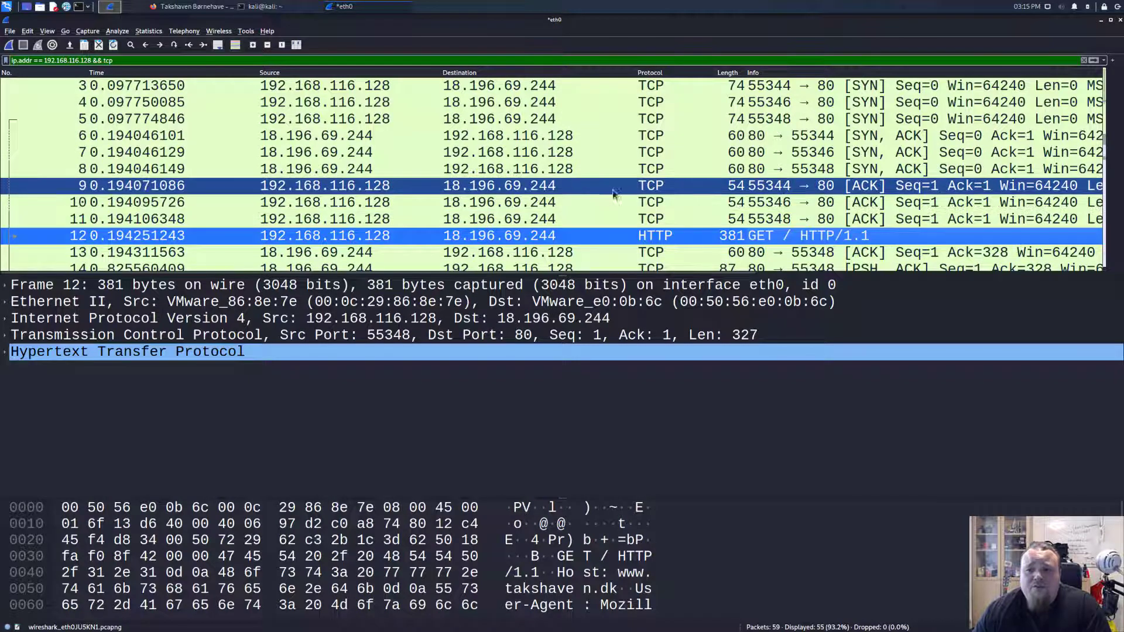
scroll(627, 195, down, 2)
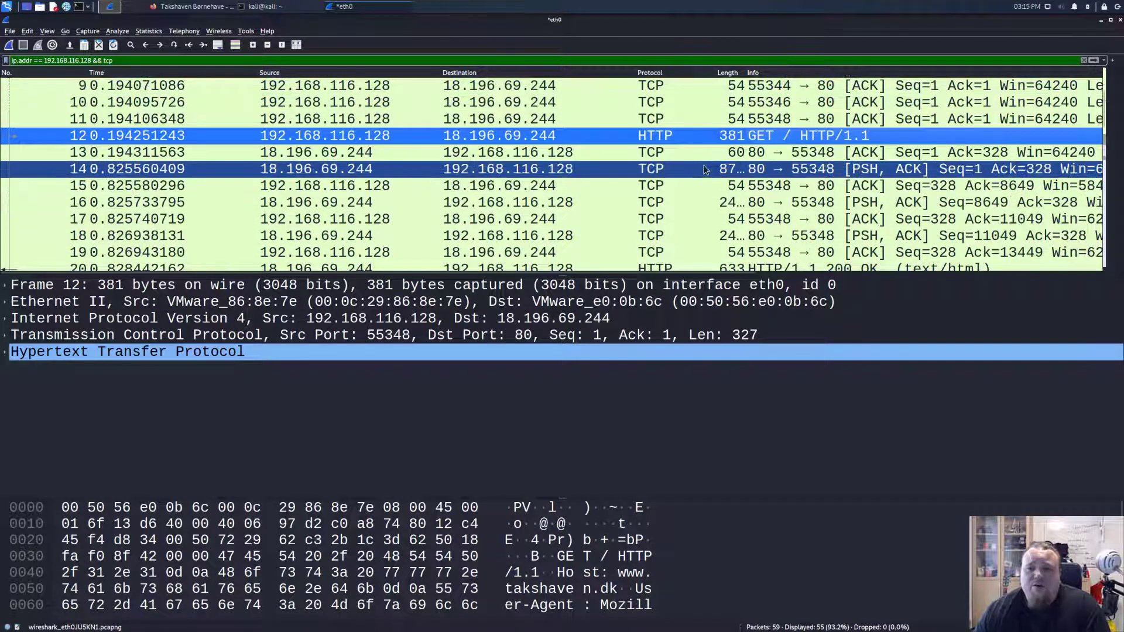
scroll(708, 167, down, 4)
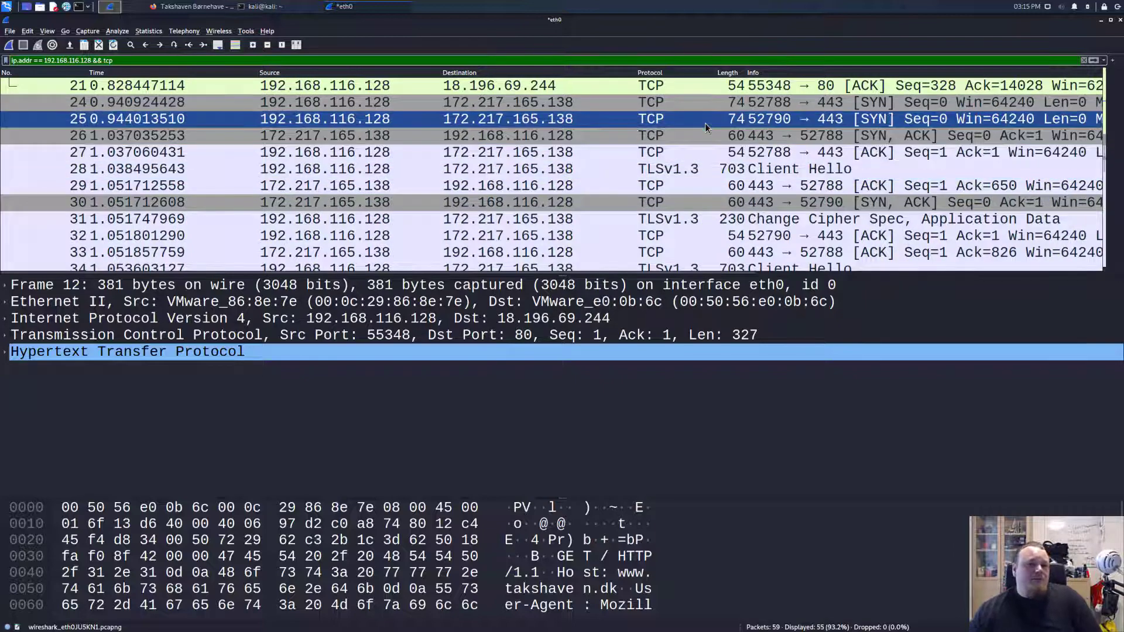
scroll(706, 126, up, 6)
scroll(707, 128, down, 2)
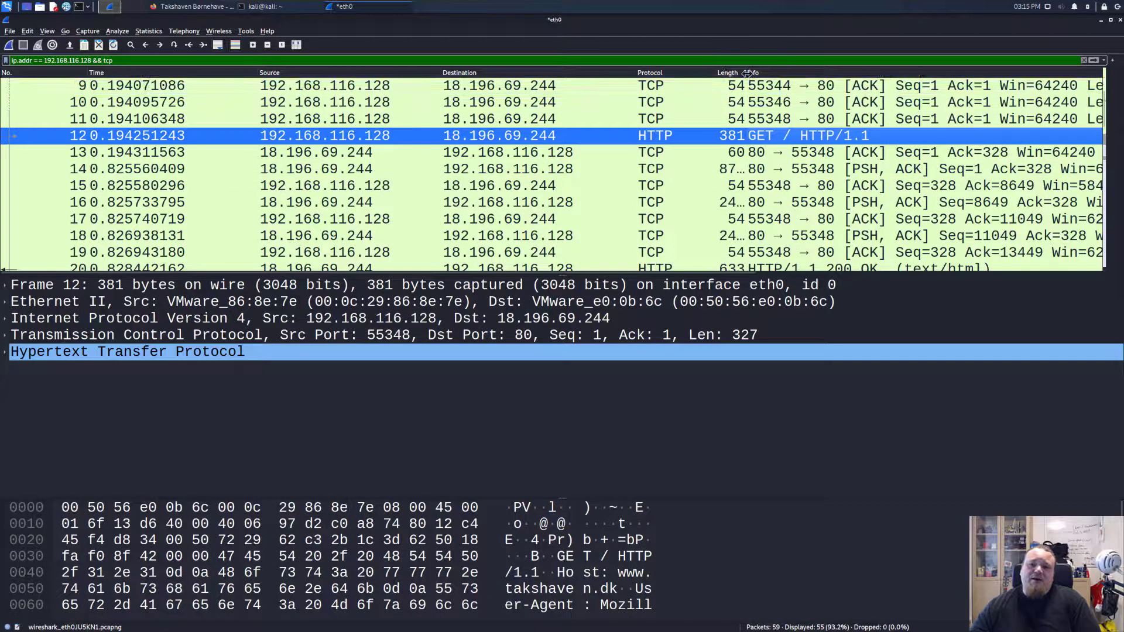
Widen the Length column to show full packet sizes and examine the three PSH, ACK packets from 18.196.69.244
drag(746, 73, 773, 76)
click(752, 170)
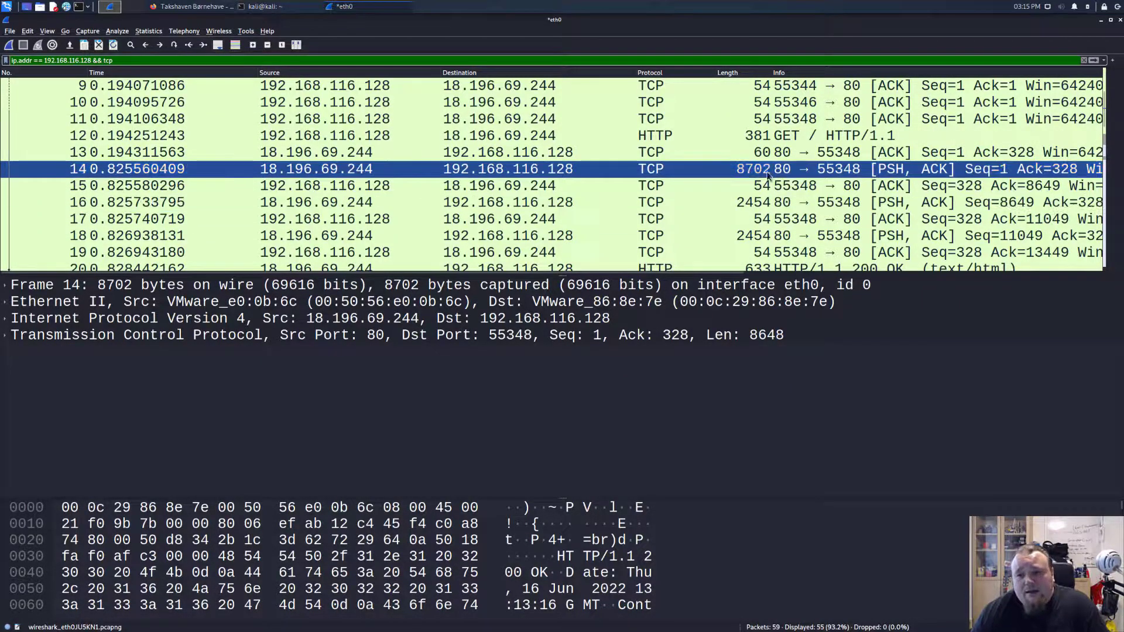
click(749, 206)
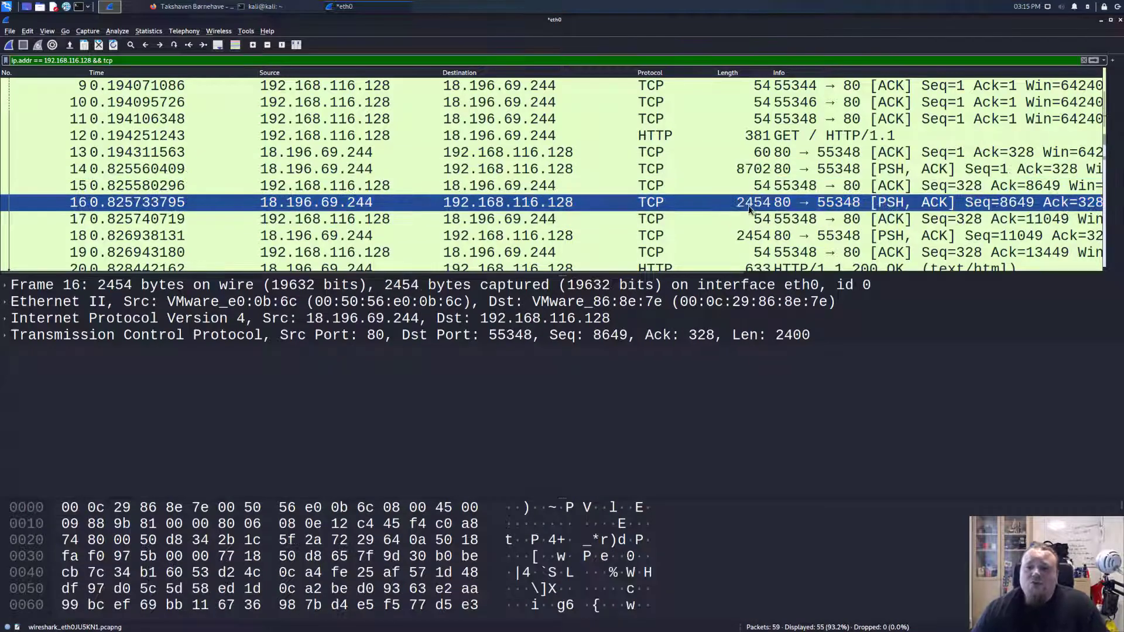
click(761, 236)
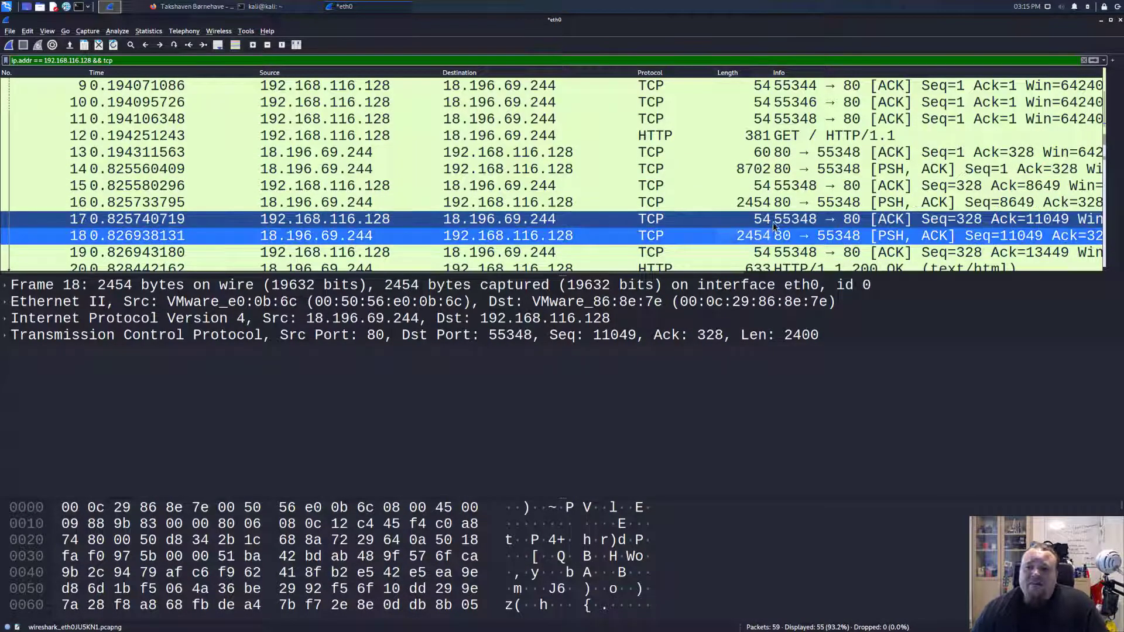
scroll(773, 222, down, 1)
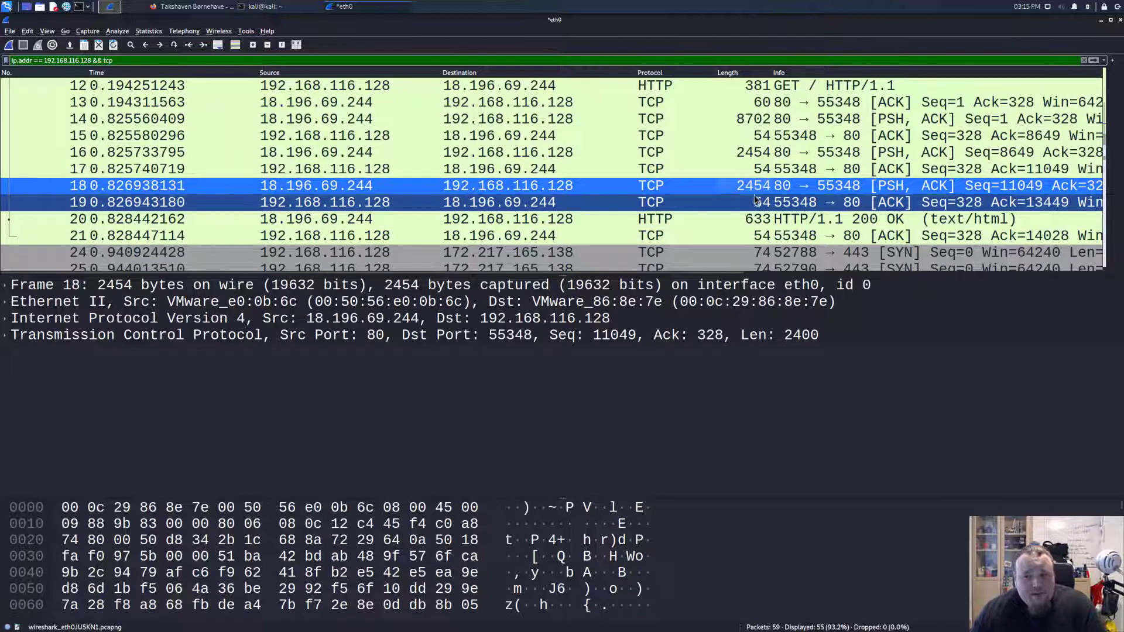
click(287, 303)
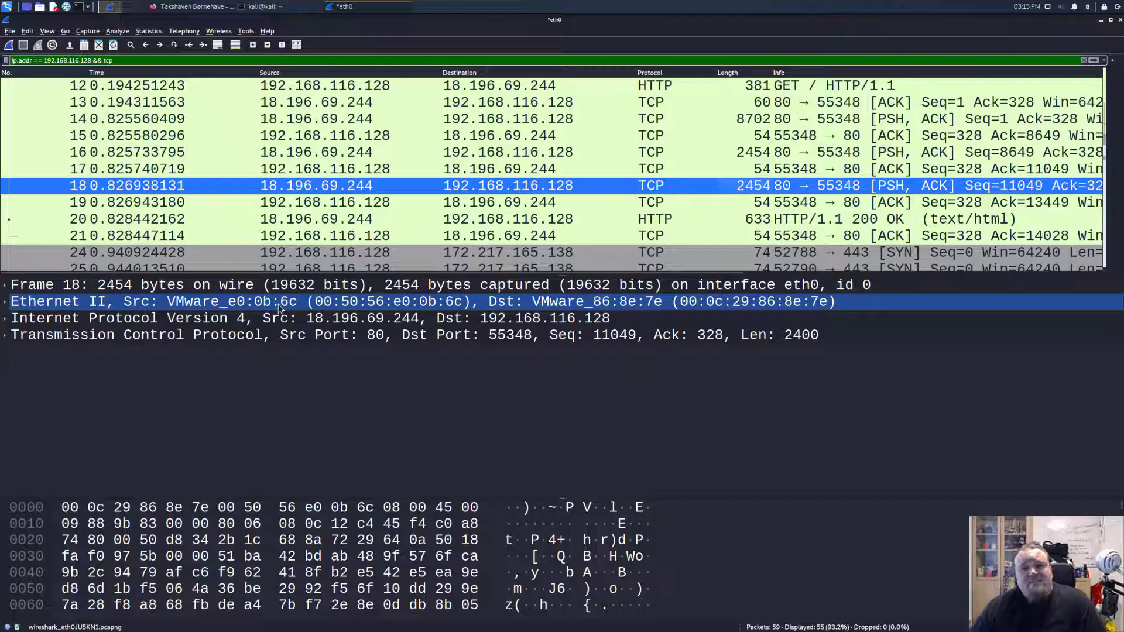
Examine the GET / HTTP/1.1 request followed by its HTTP/1.1 200 OK (text/html) response
scroll(418, 208, up, 3)
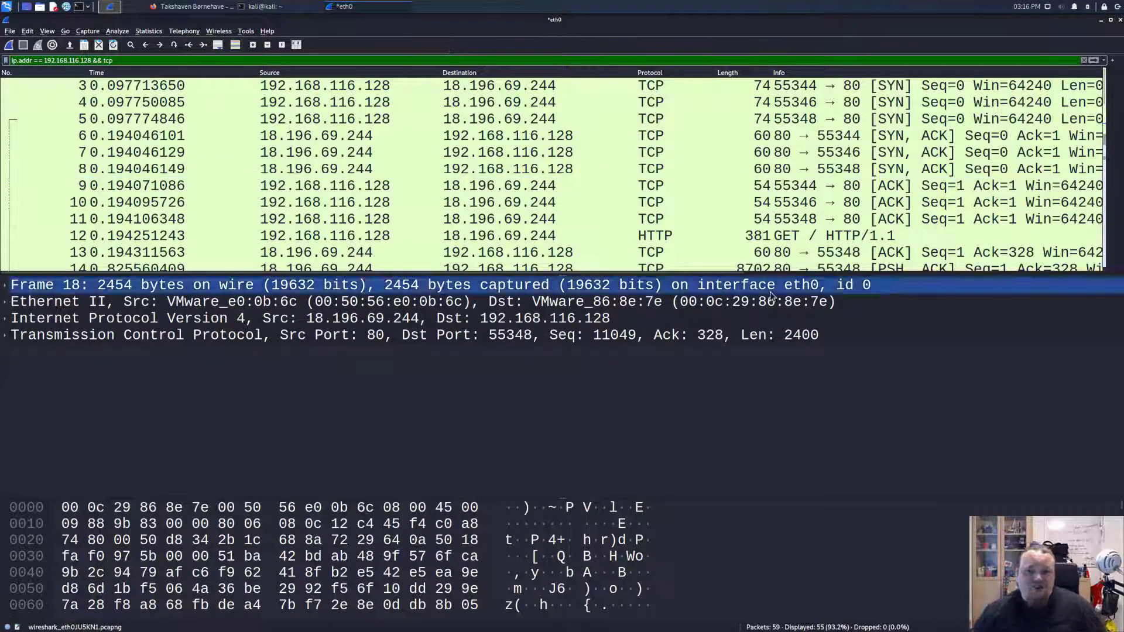
click(761, 236)
scroll(764, 206, down, 2)
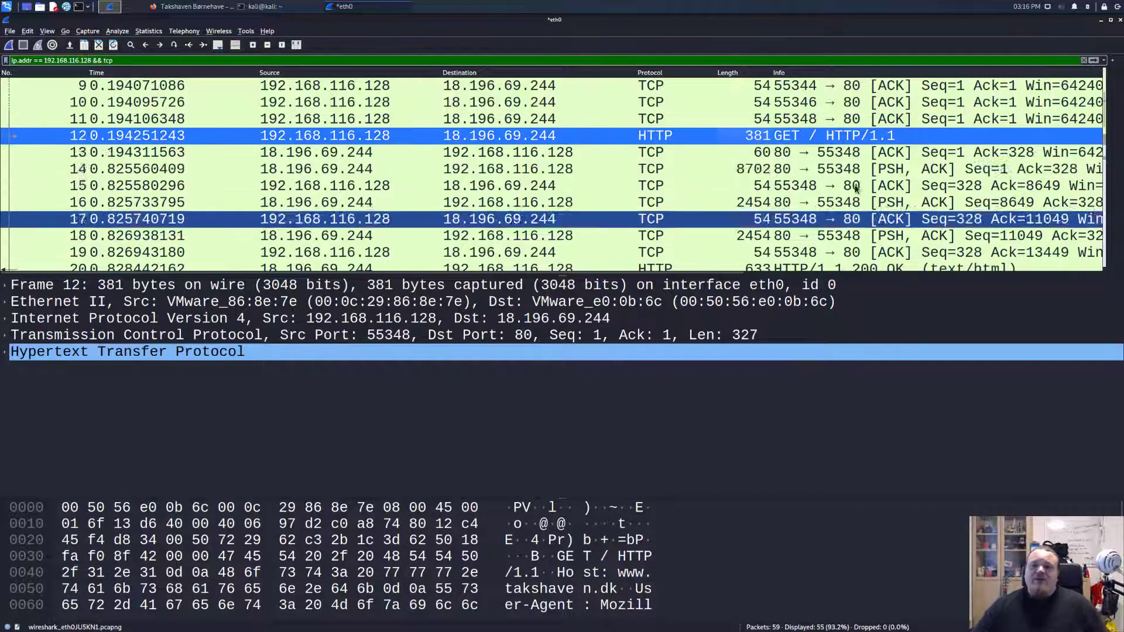
scroll(846, 220, down, 2)
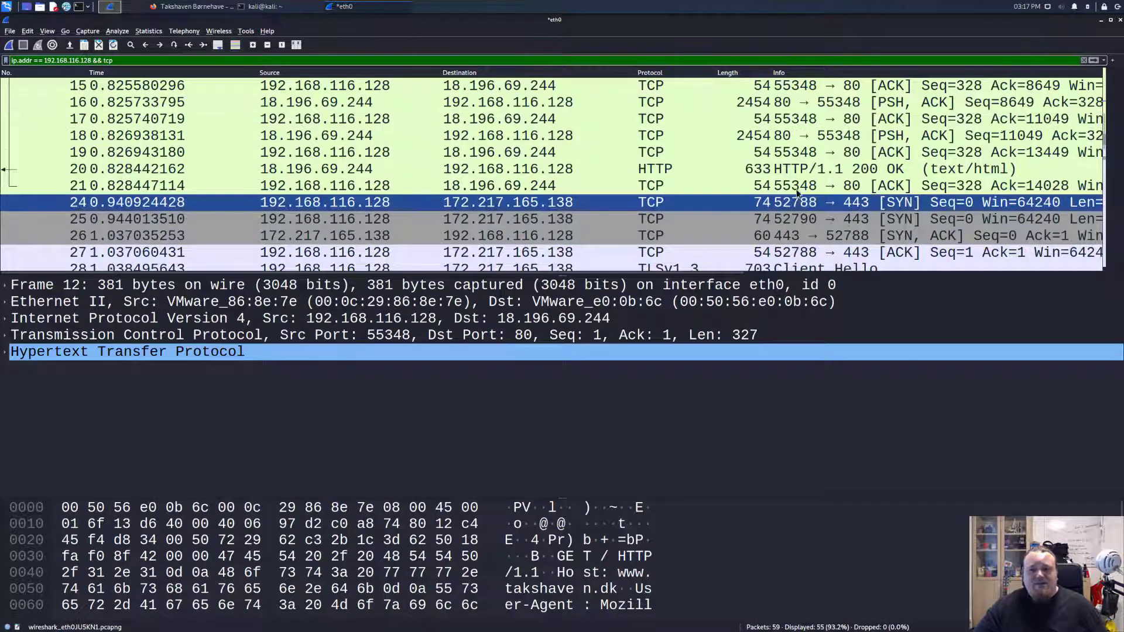
click(806, 175)
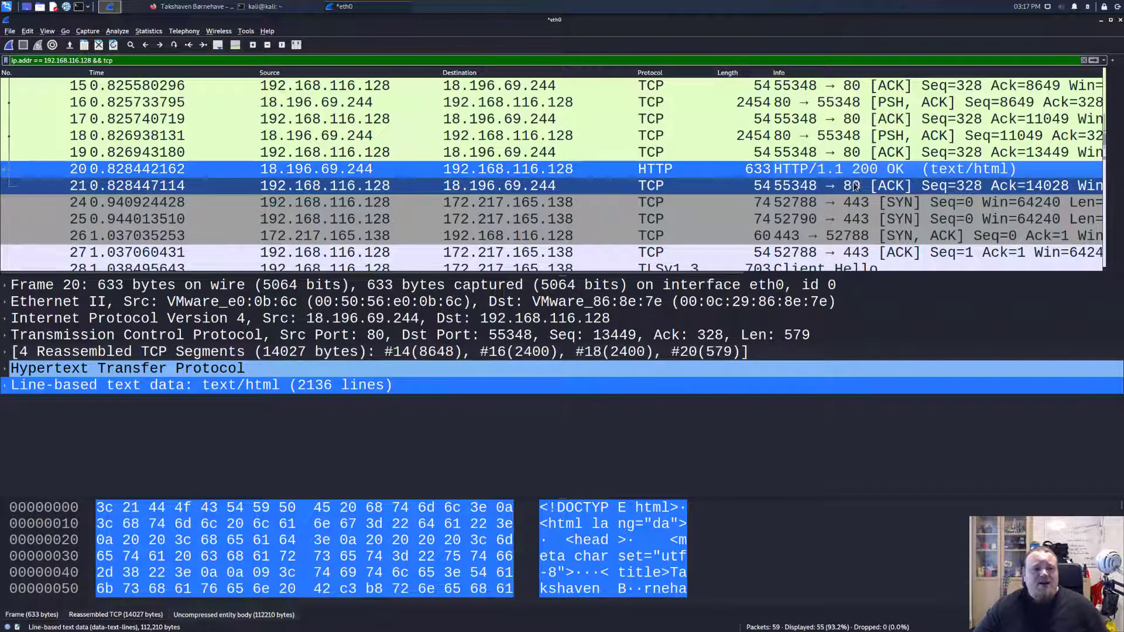
Examine the final ACK to 18.196.69.244 and compare the port 80 exchange with the TLSv1.3 traffic to 172.217.165.138
scroll(855, 176, down, 6)
scroll(855, 169, down, 6)
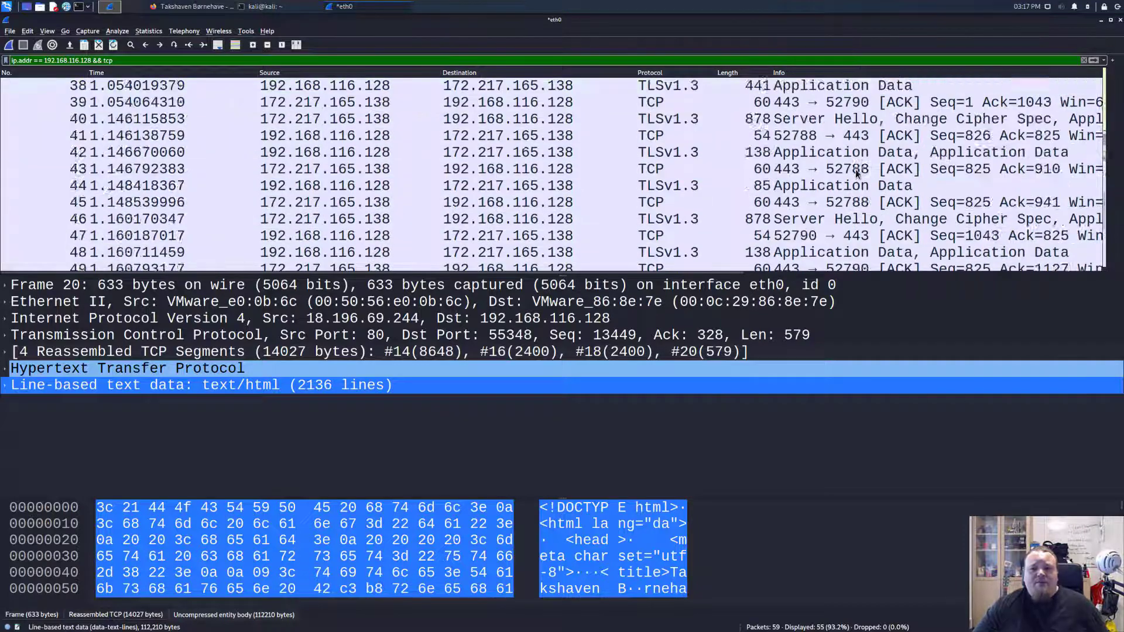
scroll(856, 169, up, 10)
scroll(856, 170, up, 4)
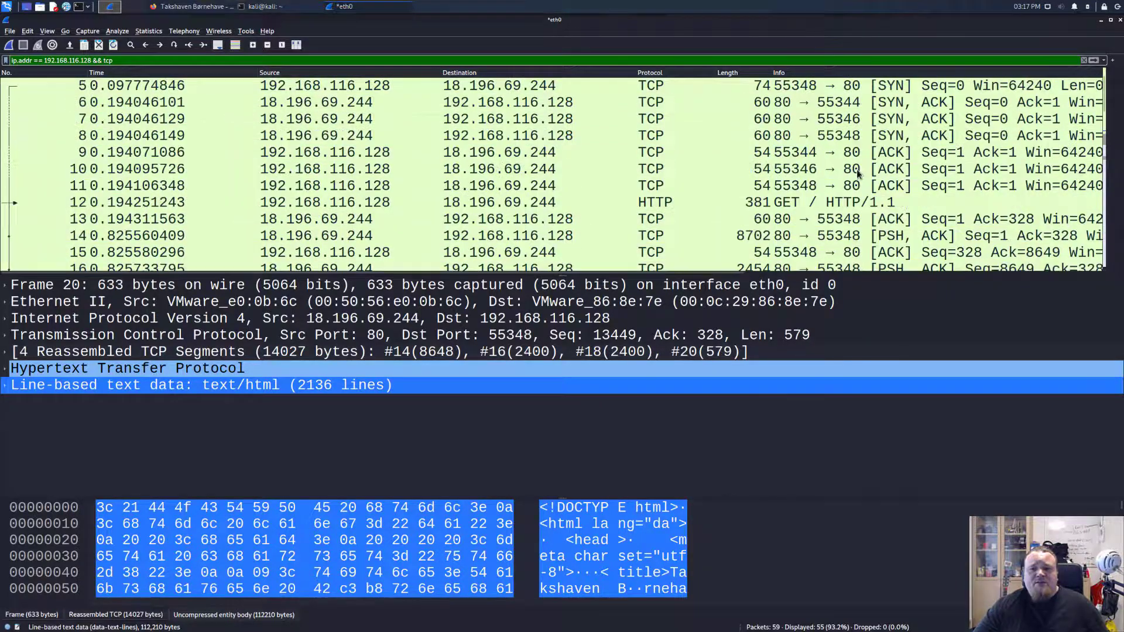
scroll(856, 170, down, 4)
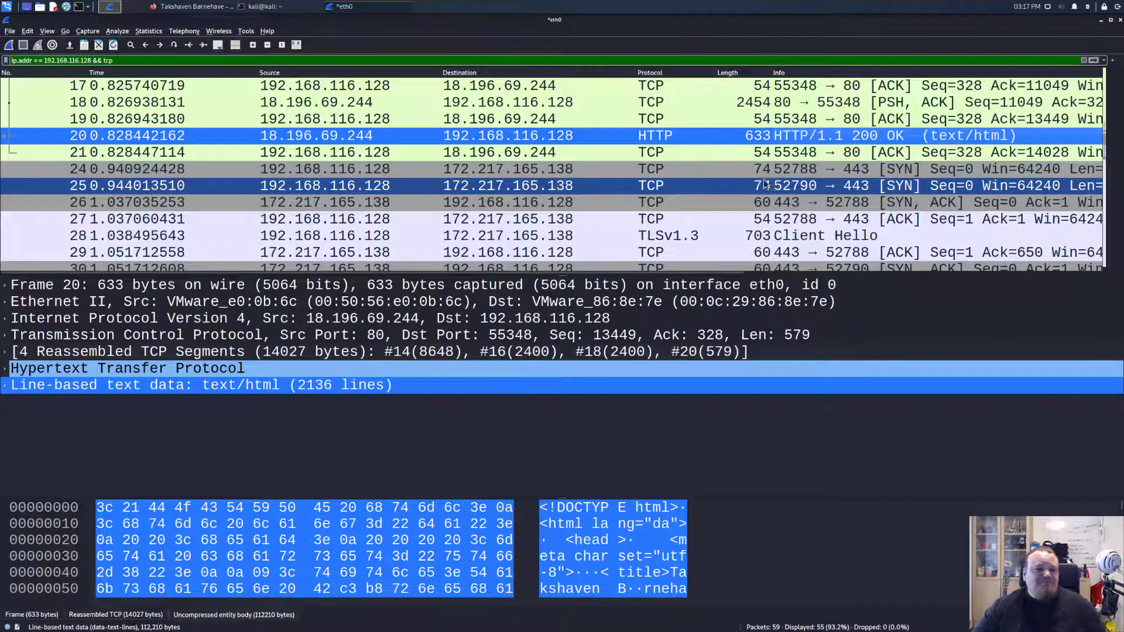
click(486, 152)
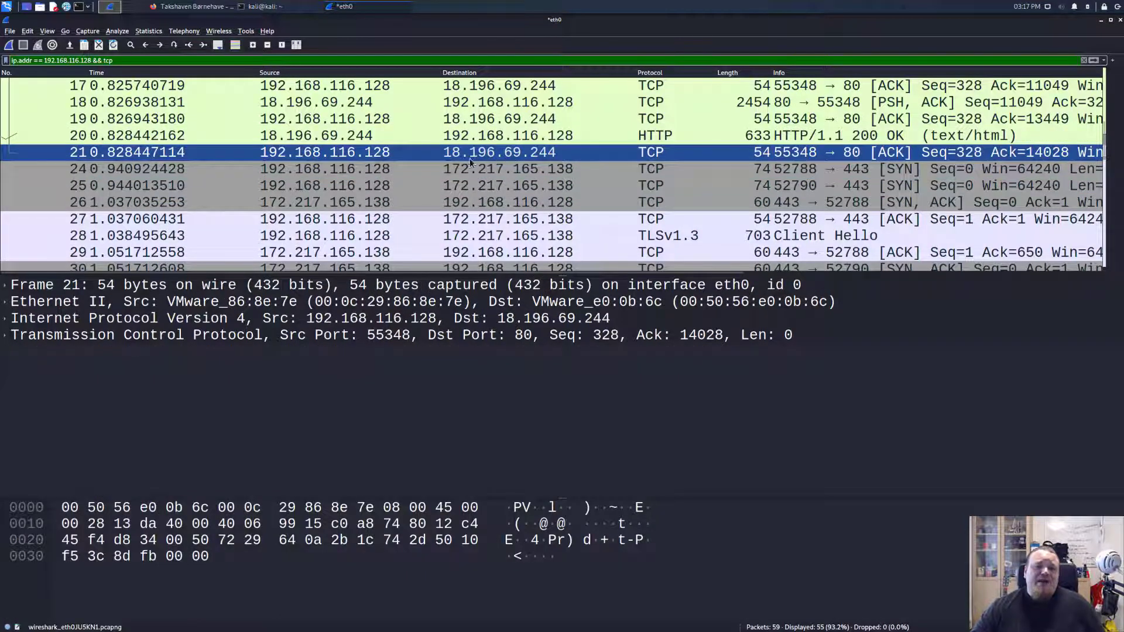
scroll(479, 157, down, 3)
scroll(479, 157, down, 7)
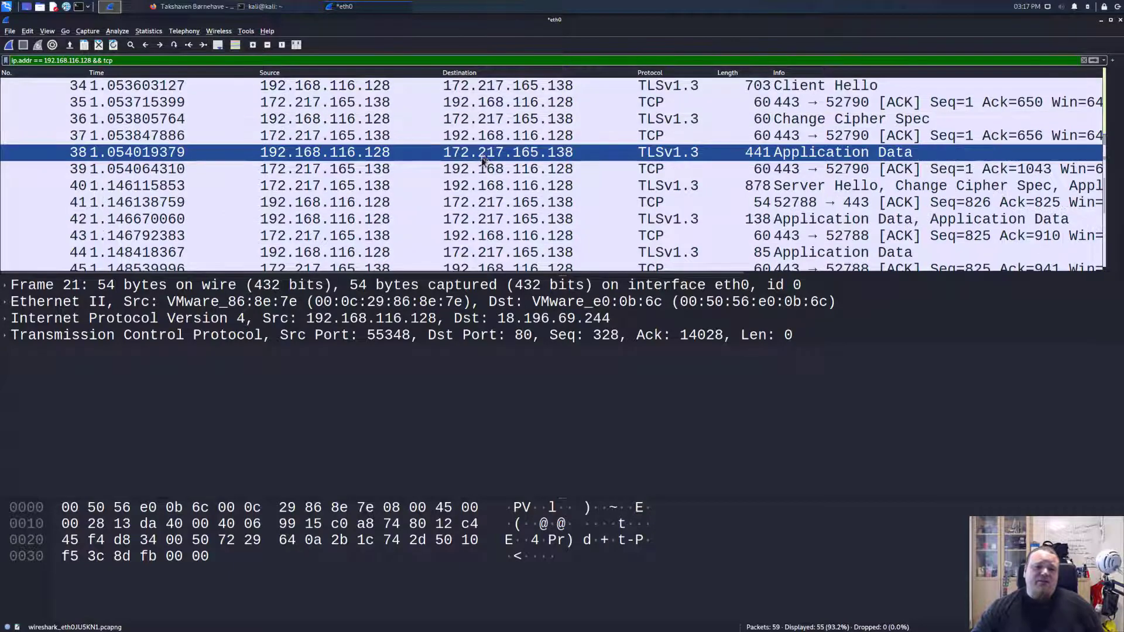
scroll(503, 167, up, 15)
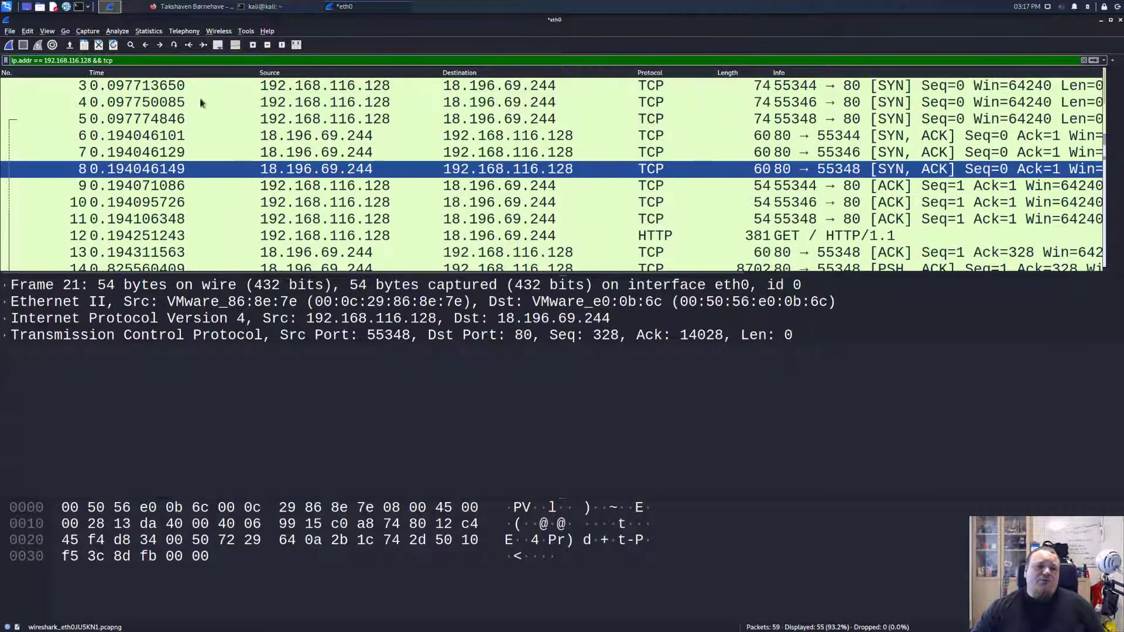
Change the display filter to ip.addr == 18.196.69.244 and apply it
click(46, 61)
drag(46, 60, 150, 63)
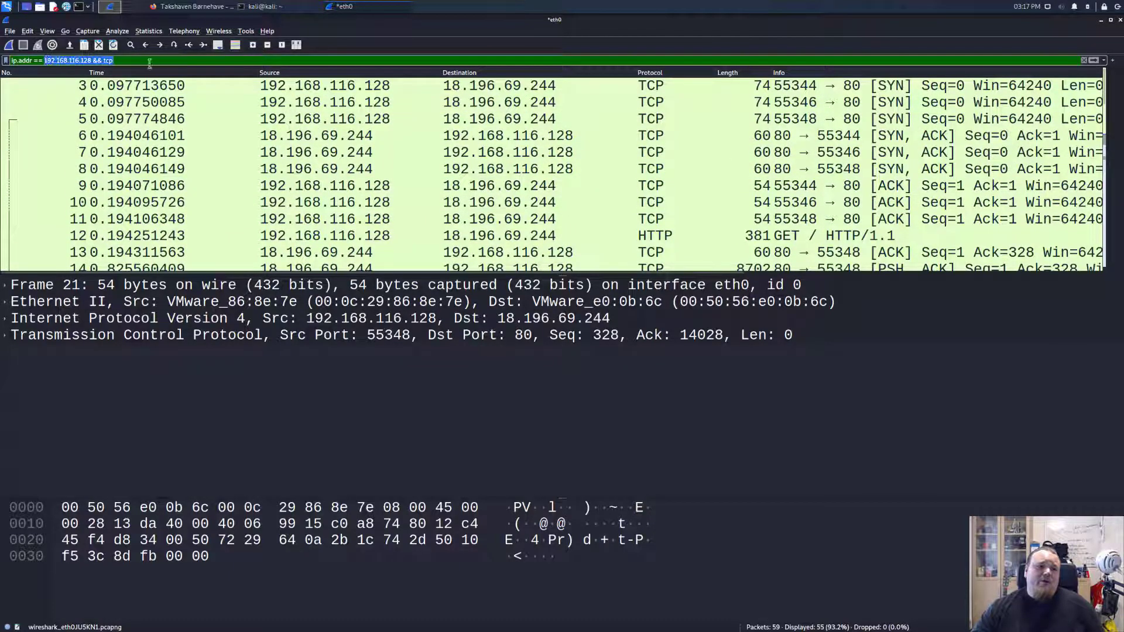
text(18.)
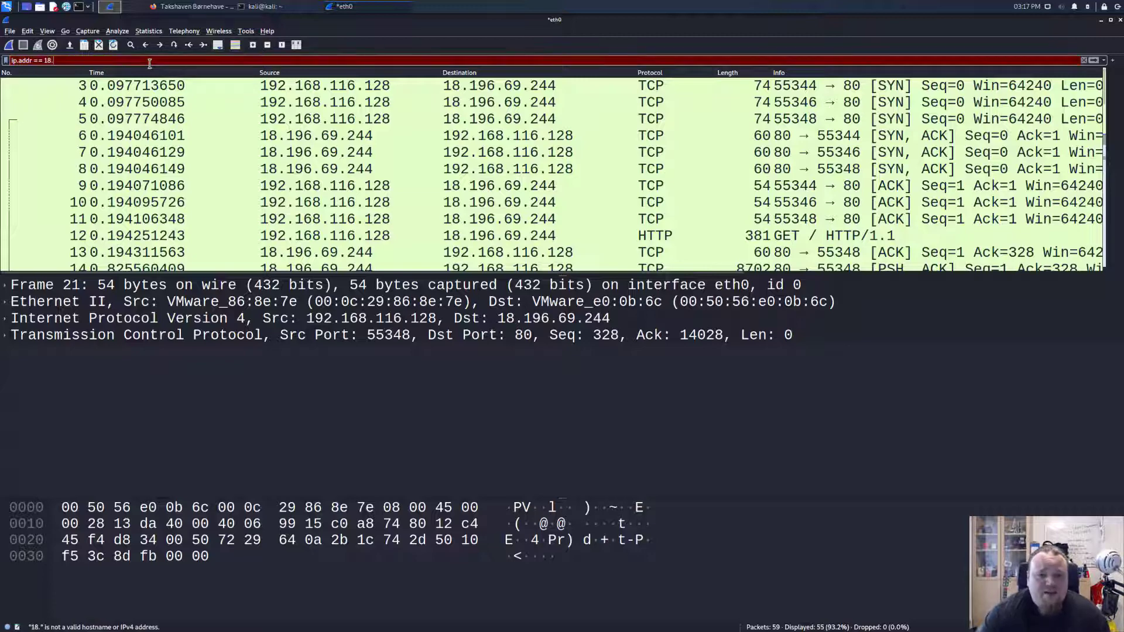
text(196.)
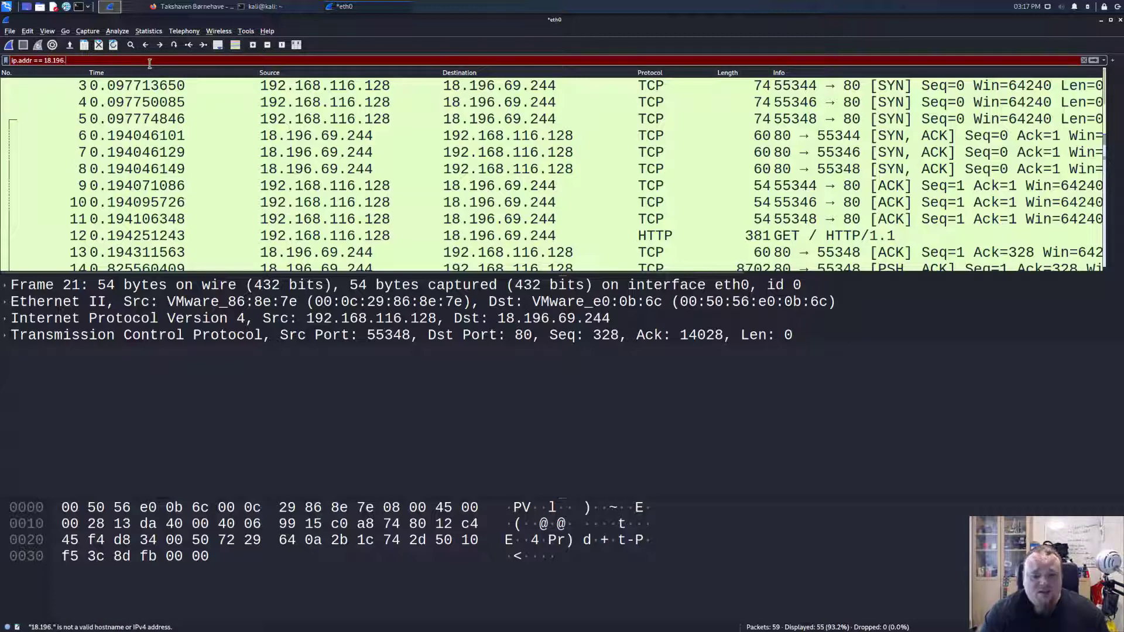
text(69.244)
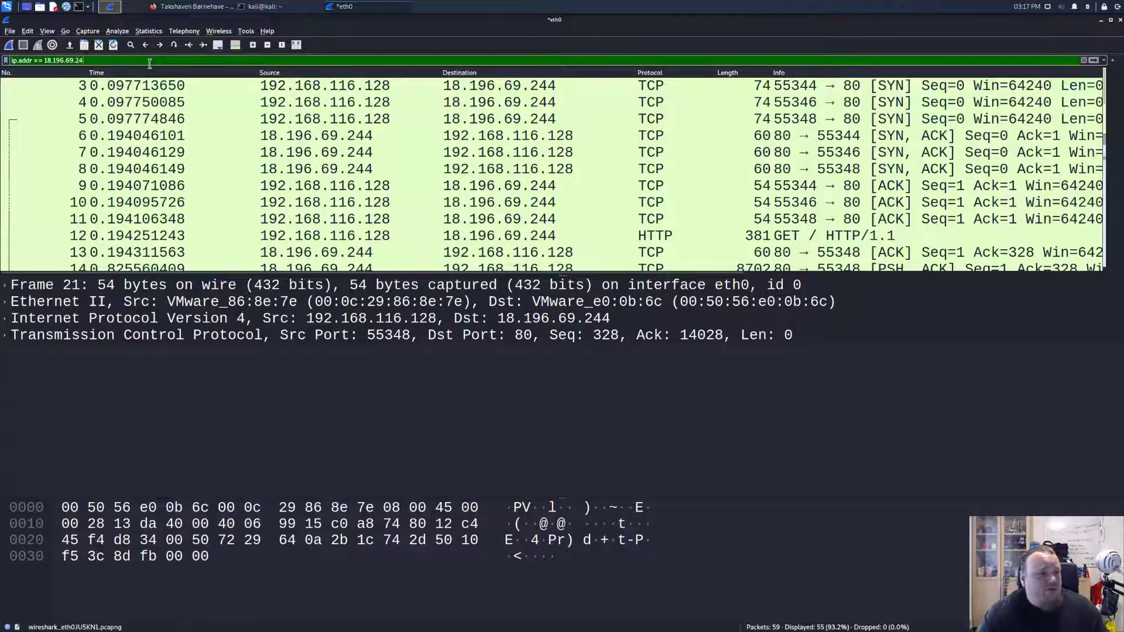
key(Return)
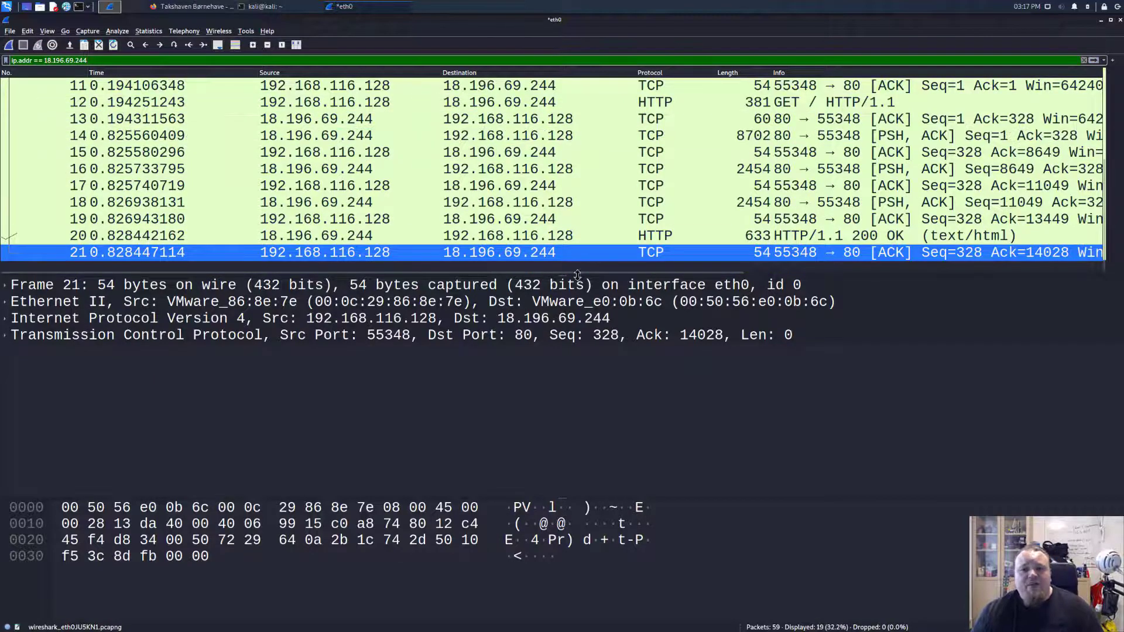
Enlarge the packet list to fit the whole filtered exchange and select the GET / HTTP/1.1 request
drag(571, 274, 622, 489)
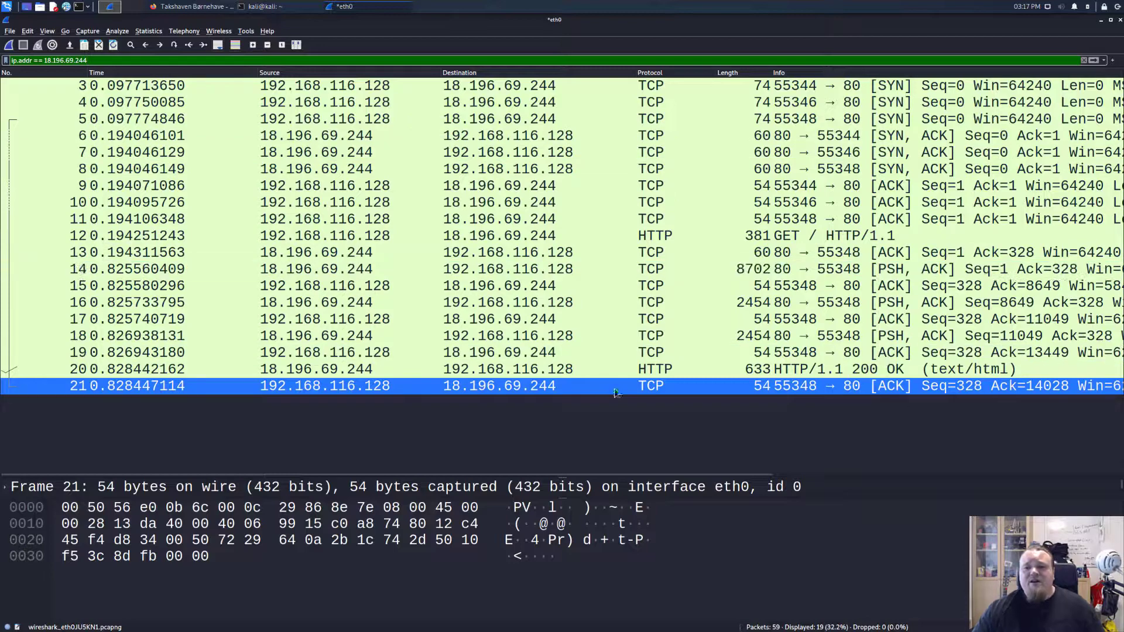
click(813, 87)
click(451, 410)
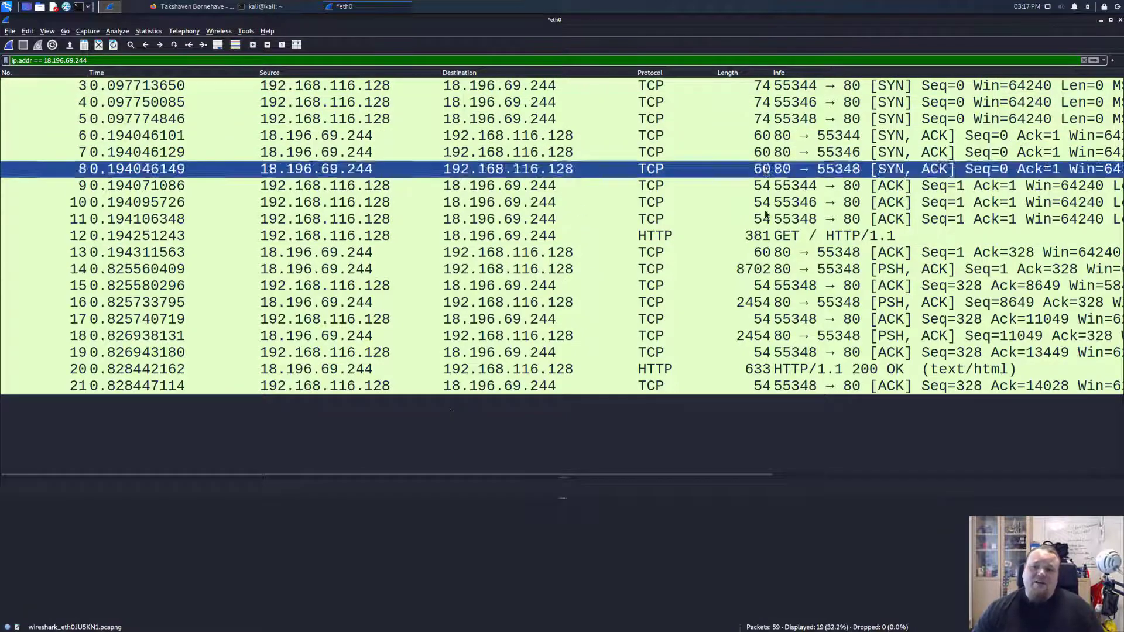
click(793, 236)
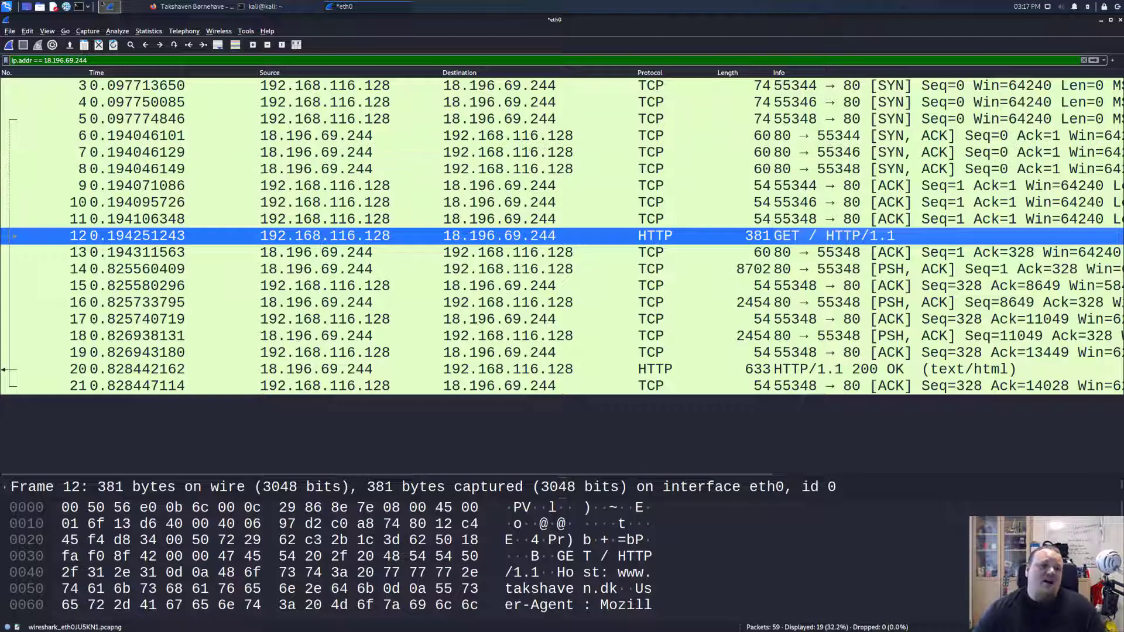
Change the display filter's field from ip.addr to ip.src, keeping the address 18.196.69.244
drag(89, 60, 7, 59)
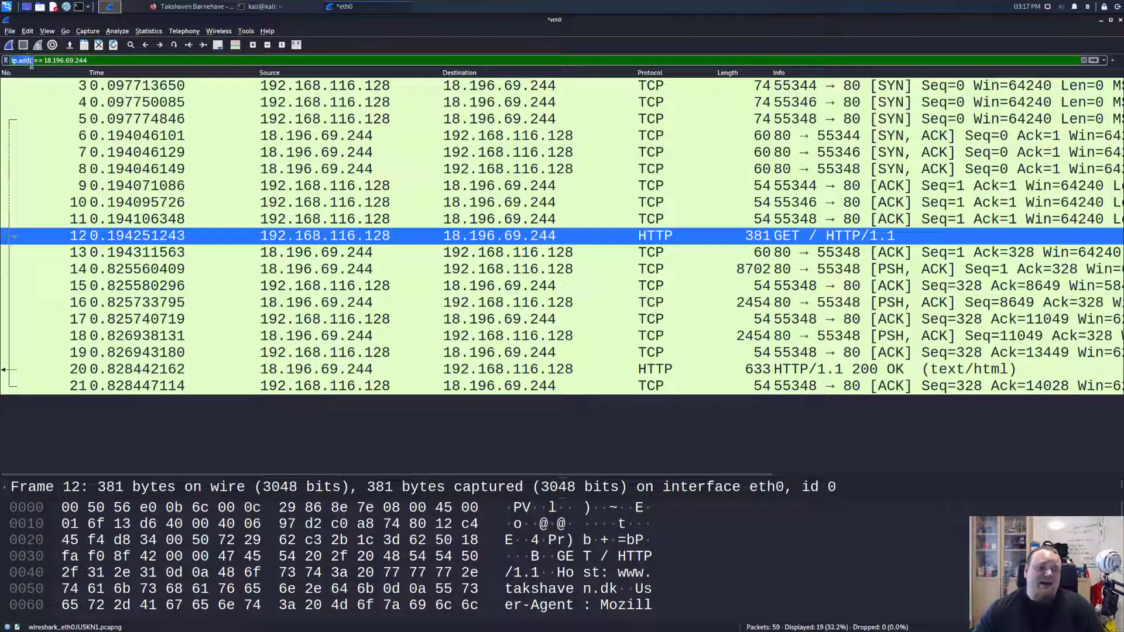
click(38, 61)
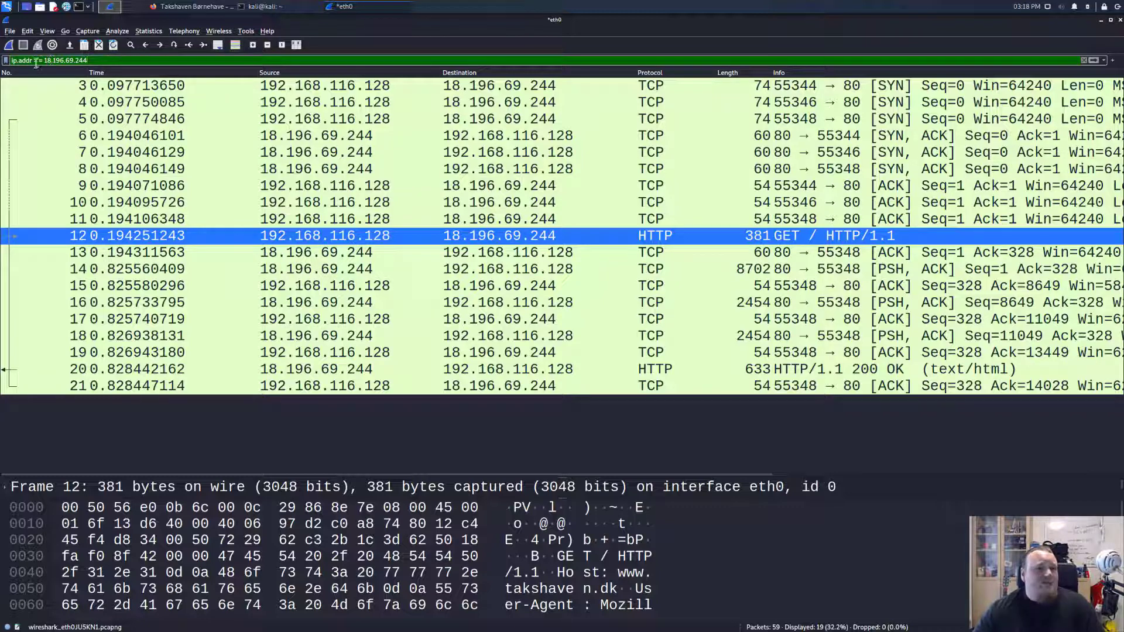
key(Left)
key(Left)
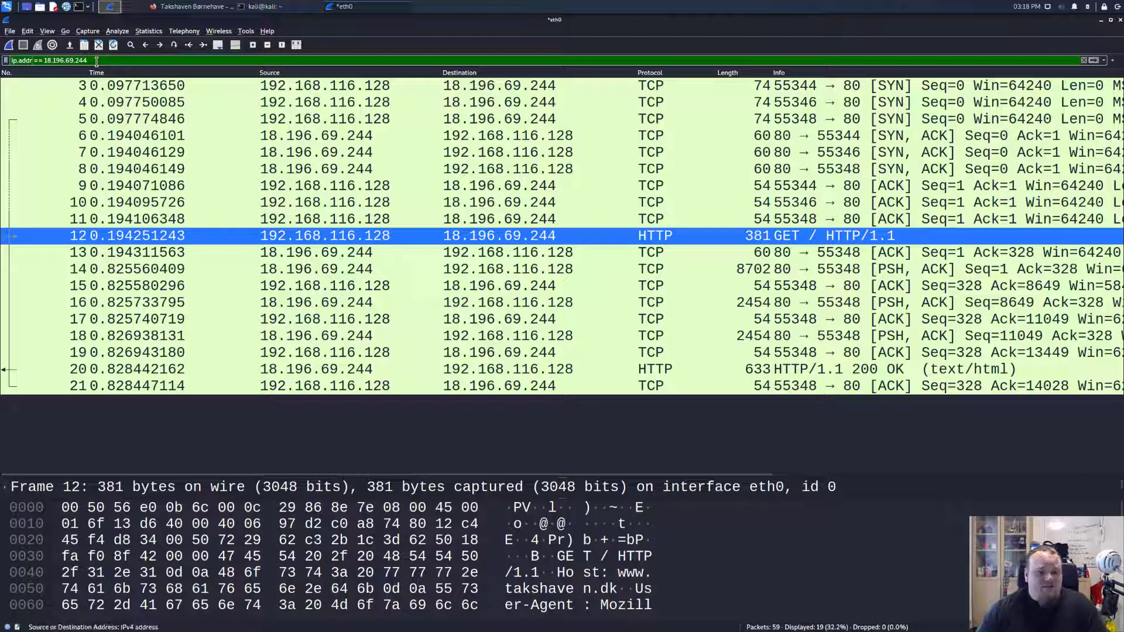
text(.)
key(BackSpace)
key(BackSpace)
key(BackSpace)
key(BackSpace)
key(BackSpace)
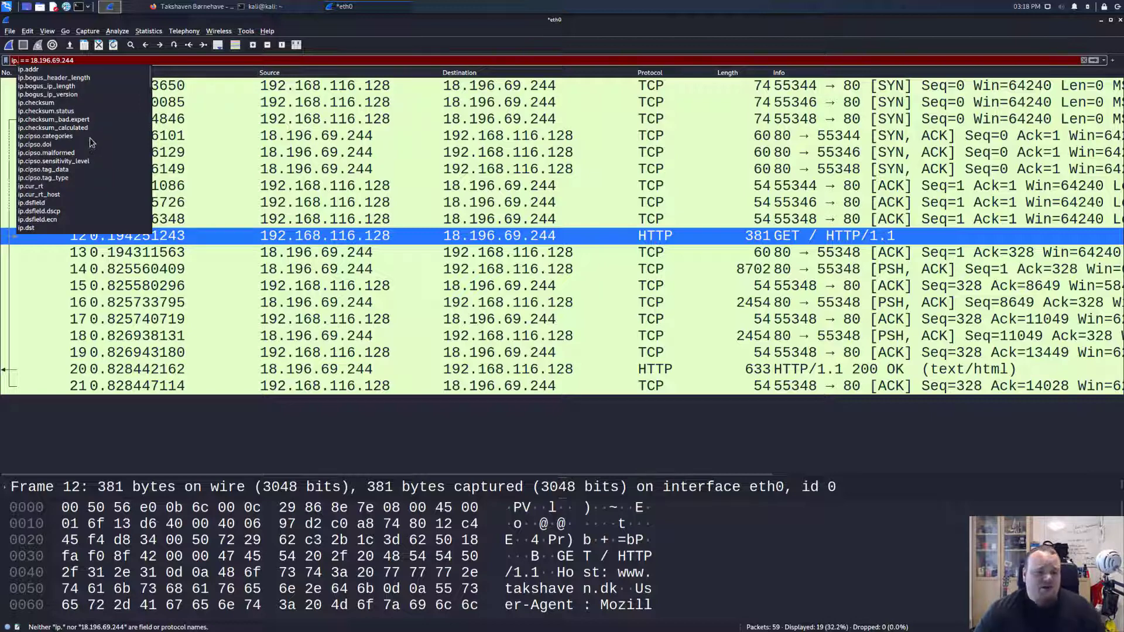
text(src)
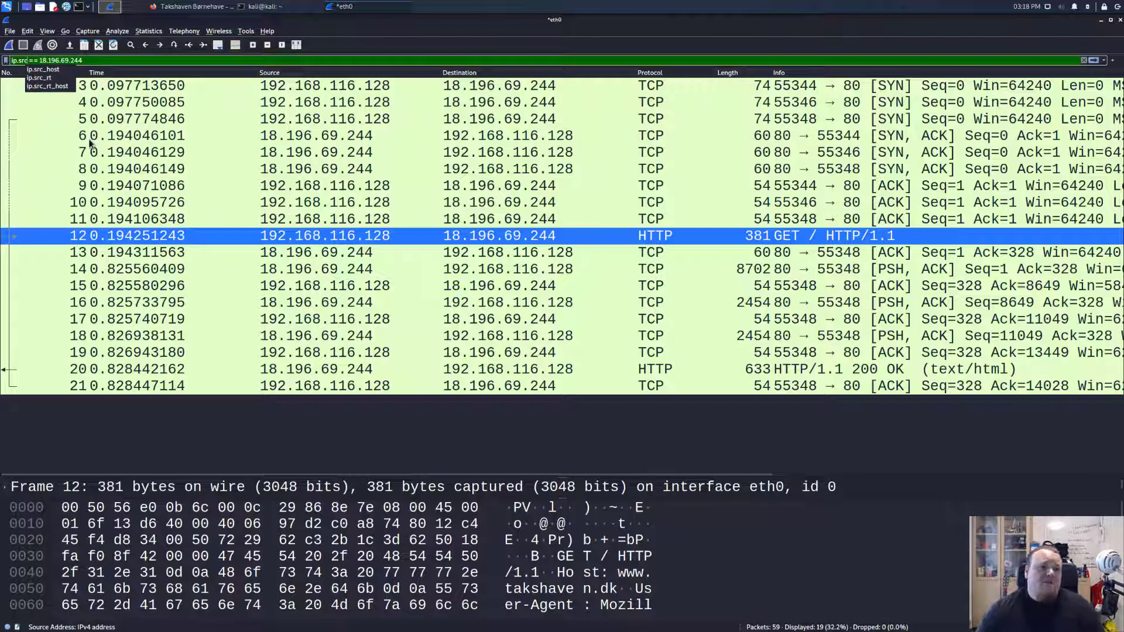
Restore the display filter to ip.addr == 18.196.69.244 and apply it
key(BackSpace)
key(BackSpace)
key(BackSpace)
text(a)
key(Down)
key(Return)
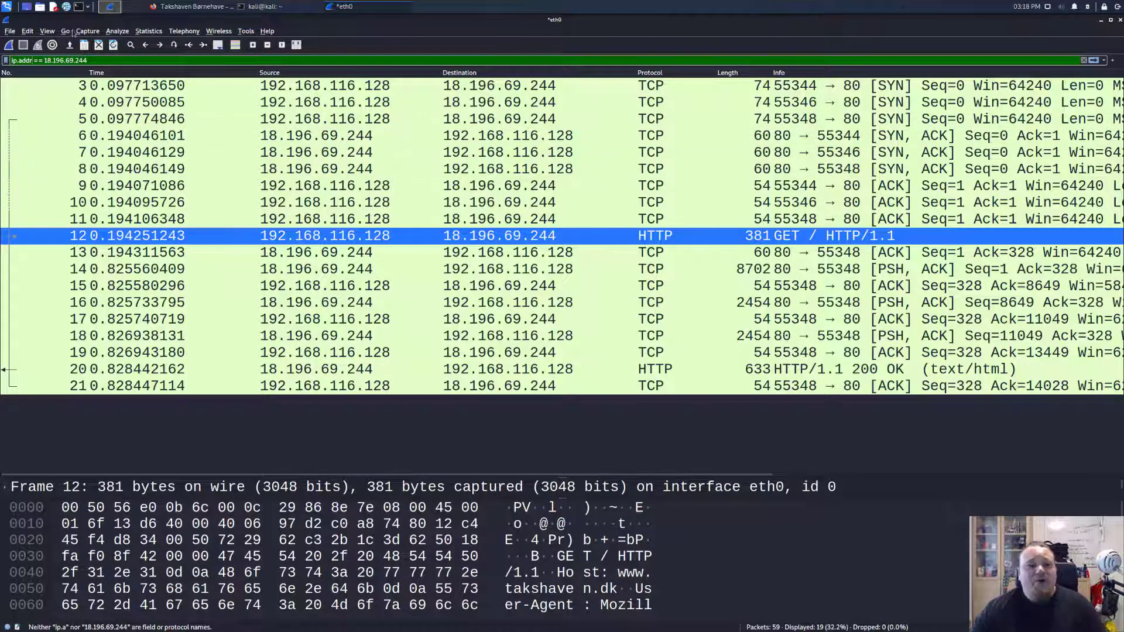
Start a new capture on eth0 without saving the existing packets and switch to the Takshaven page in Firefox
click(9, 45)
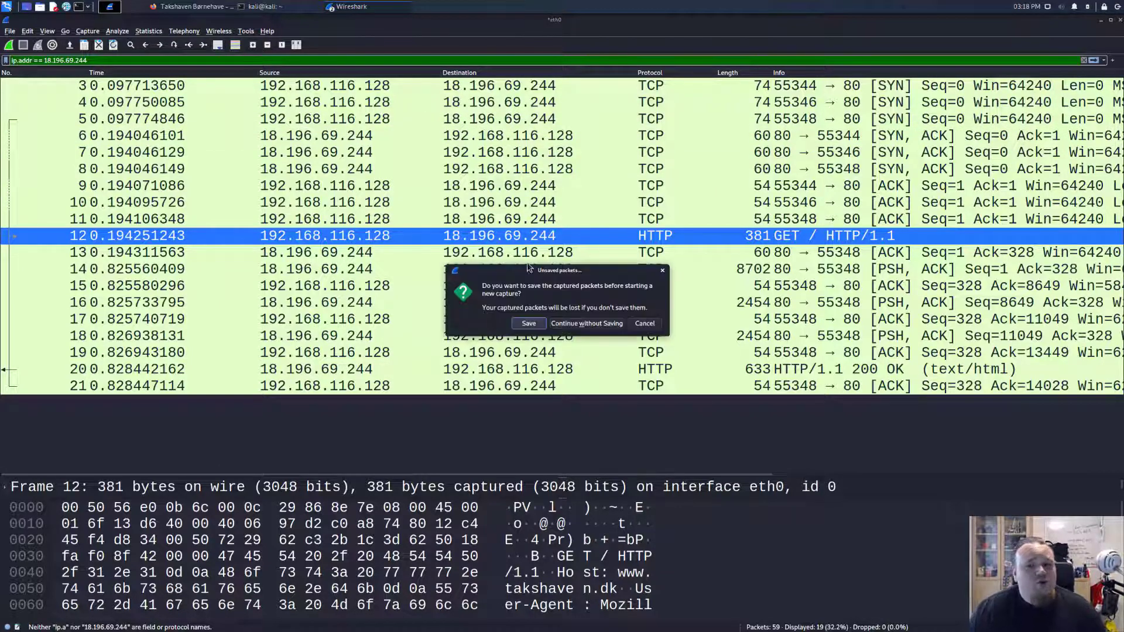
click(571, 322)
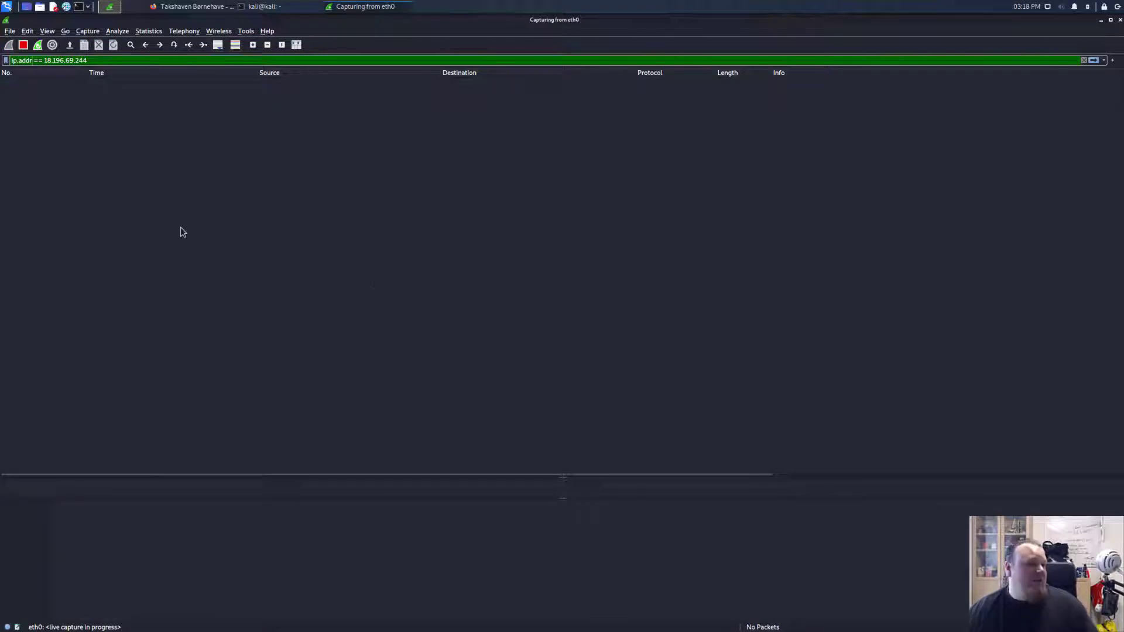
click(168, 10)
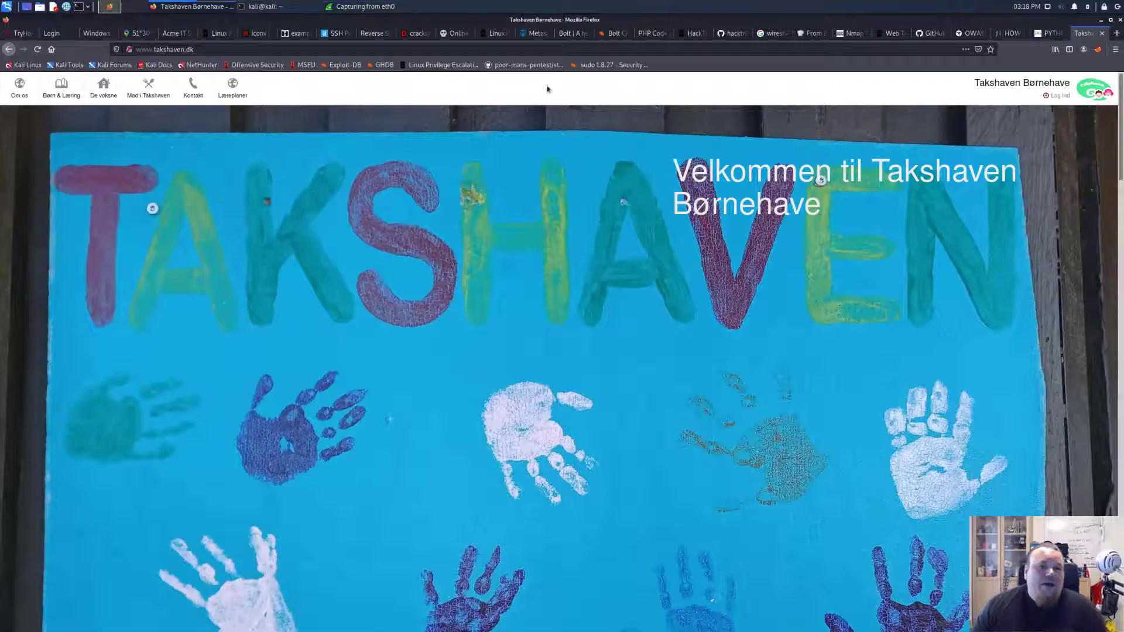
click(1109, 20)
drag(1015, 106, 891, 235)
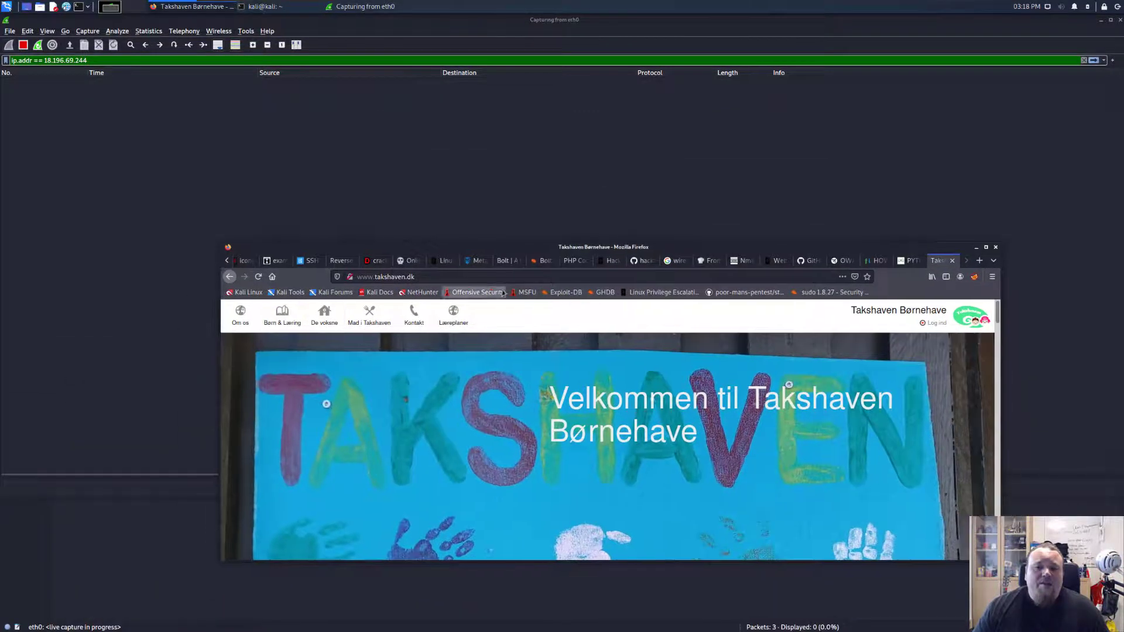
click(491, 277)
key(Return)
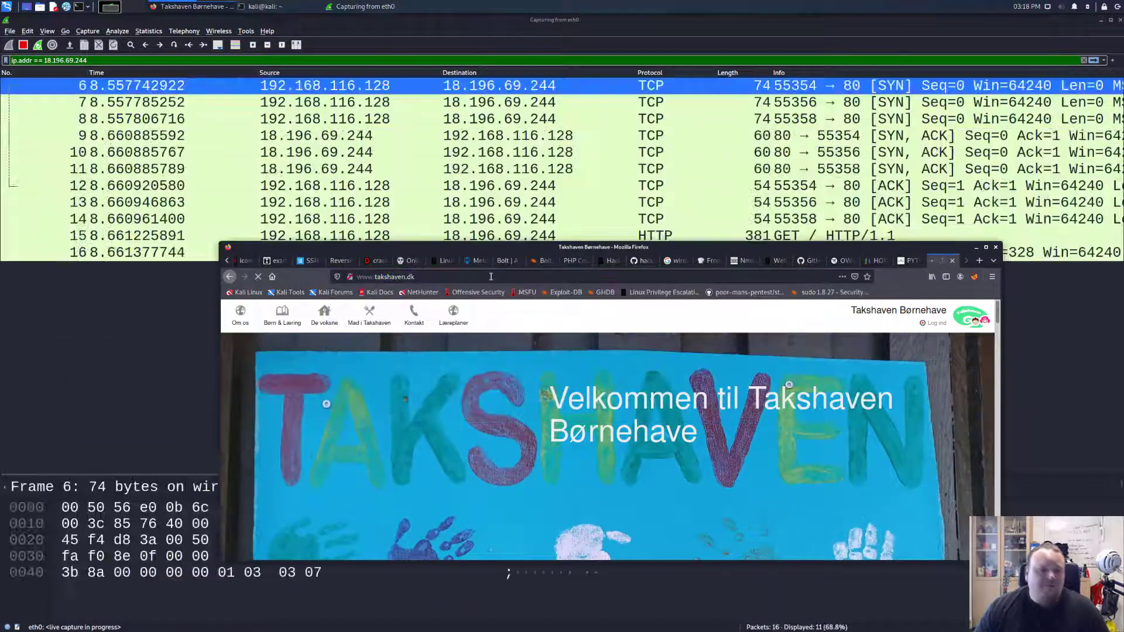
click(986, 247)
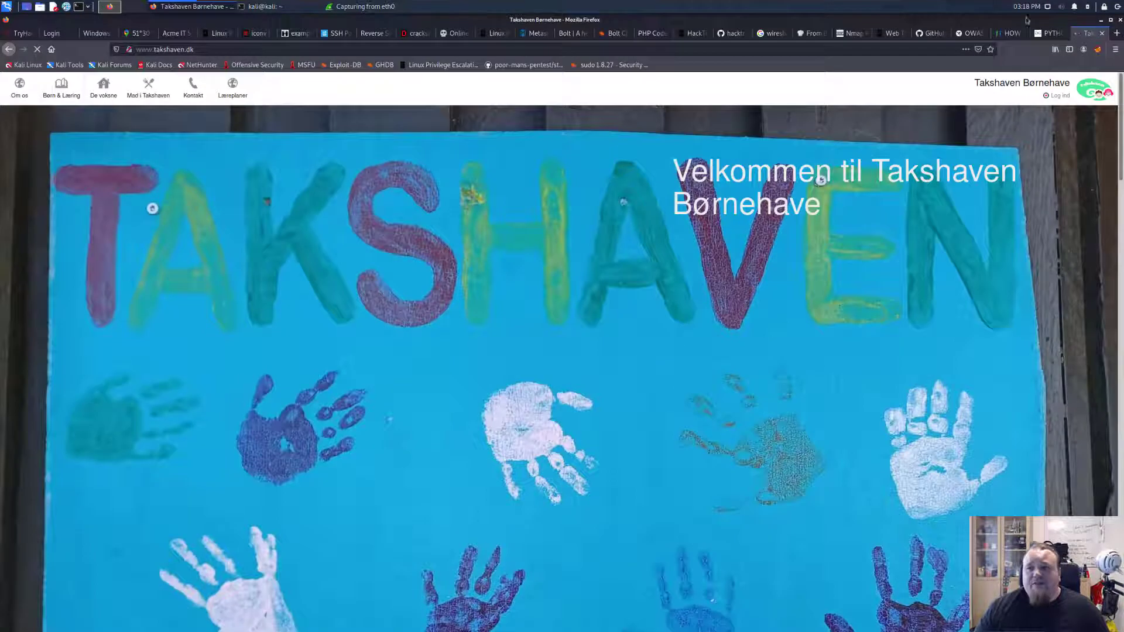
click(1101, 21)
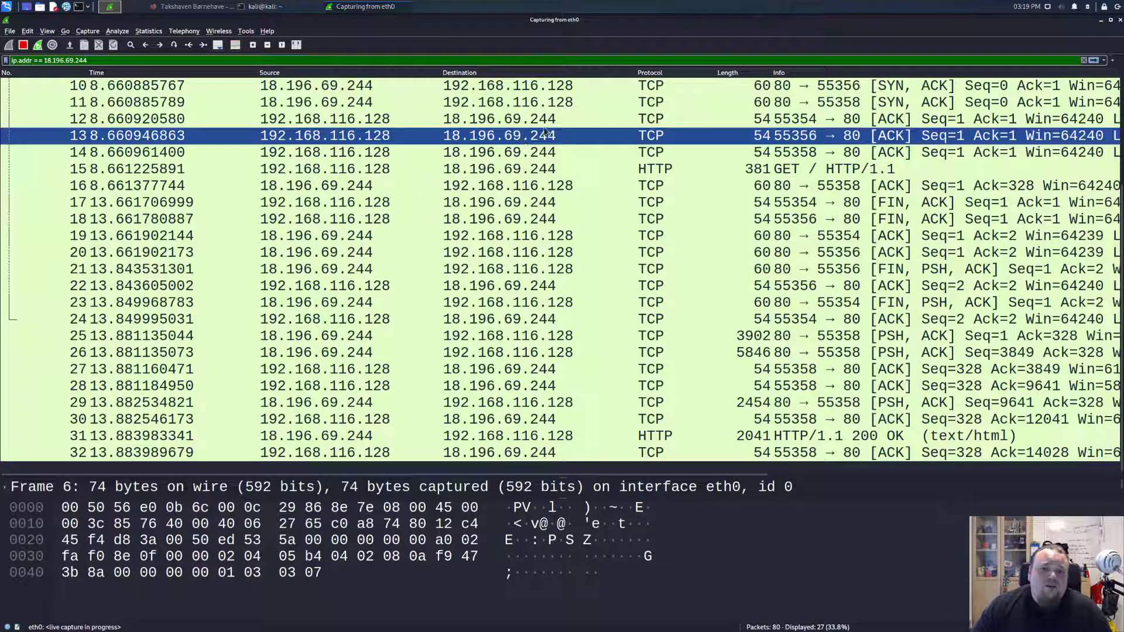
Look through the newly captured exchange with 18.196.69.244, from the opening SYN packets to the HTTP/1.1 200 OK response
key(Down)
key(Down)
key(Down)
key(Down)
key(Down)
key(Down)
key(Down)
key(Down)
key(Down)
key(Up)
key(Up)
key(Up)
key(Up)
key(Up)
key(Up)
key(Up)
key(Up)
key(Up)
key(Up)
key(Up)
key(Up)
key(Up)
key(Up)
key(Up)
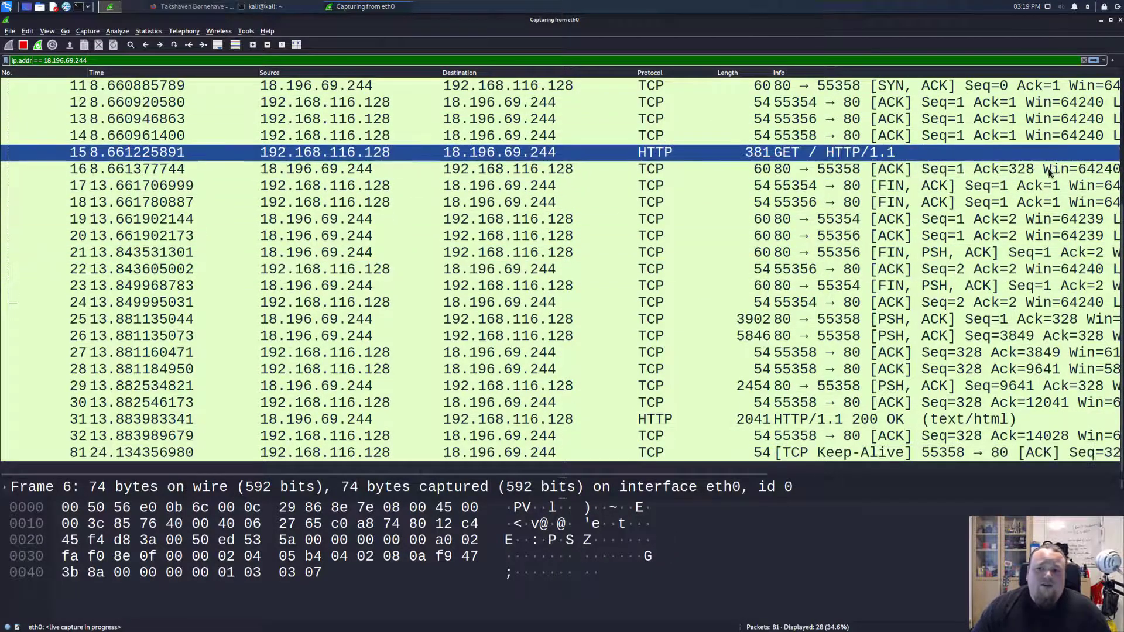
key(Down)
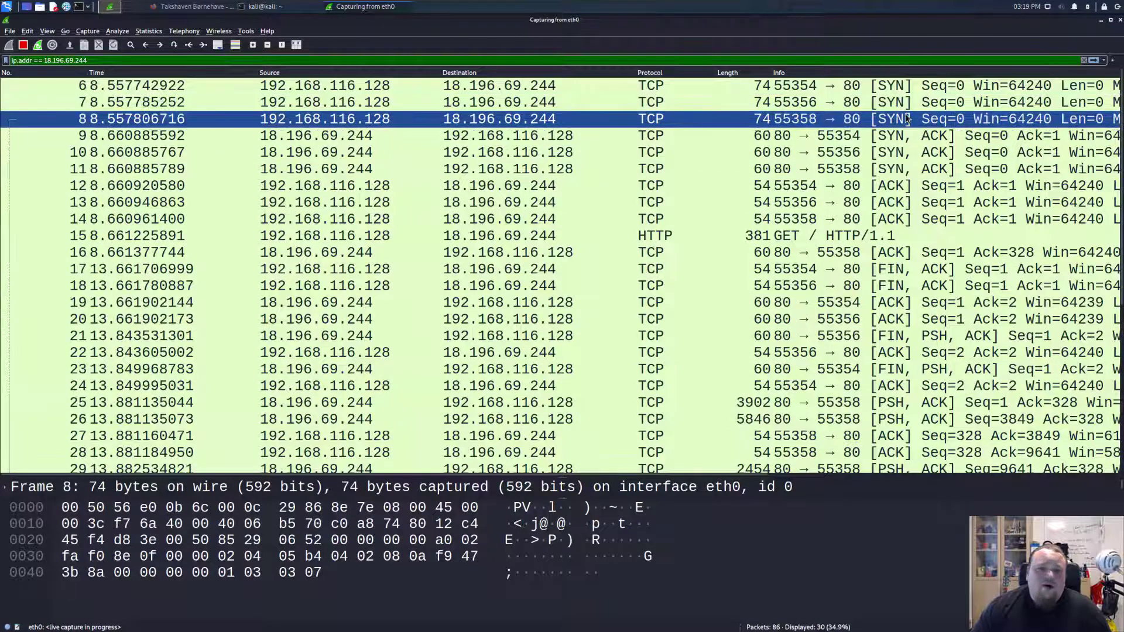
Compare the three SYN packets from ports 55354, 55356 and 55358 with the server's matching SYN, ACK replies
key(Up)
key(Up)
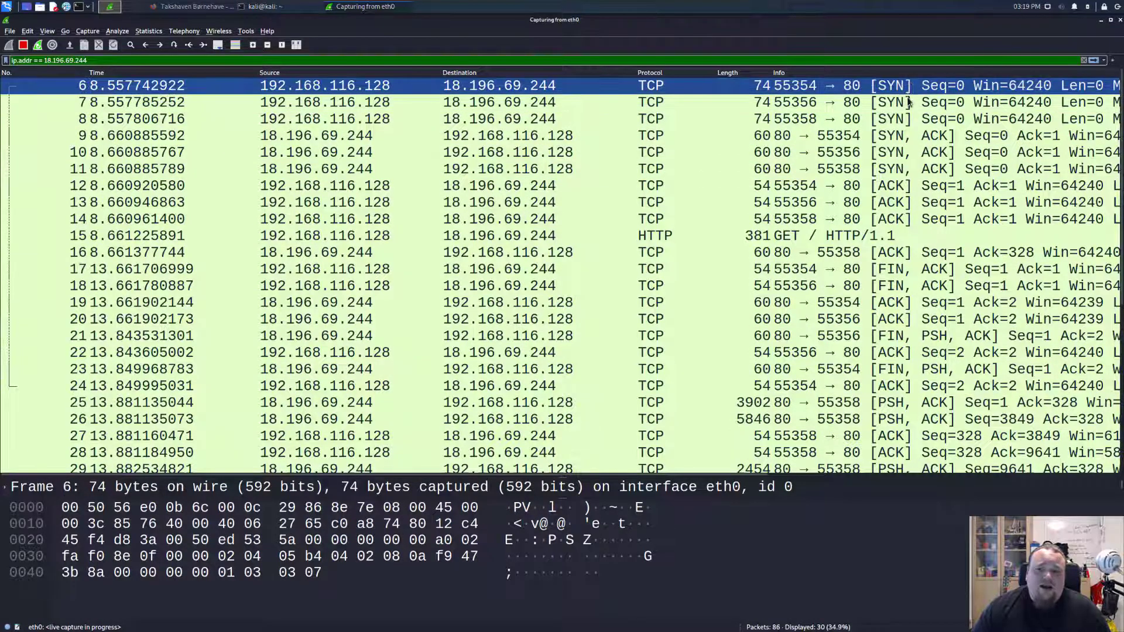
key(Down)
key(Down)
key(Up)
key(Up)
key(Down)
key(Down)
key(Down)
key(Down)
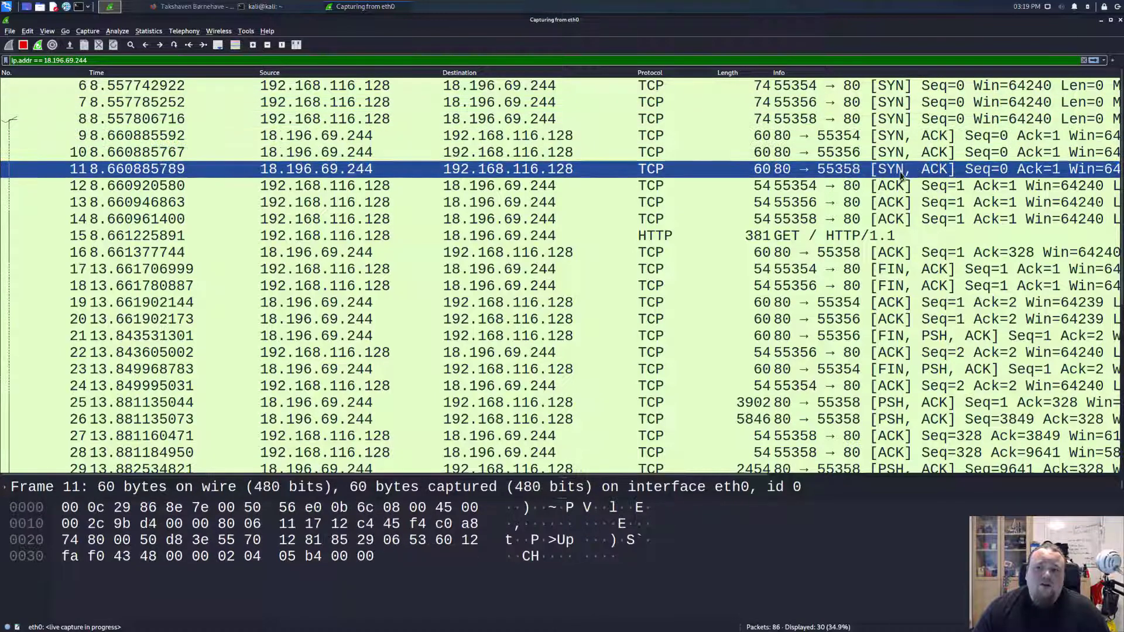
key(Up)
key(Up)
key(Up)
key(Up)
click(906, 110)
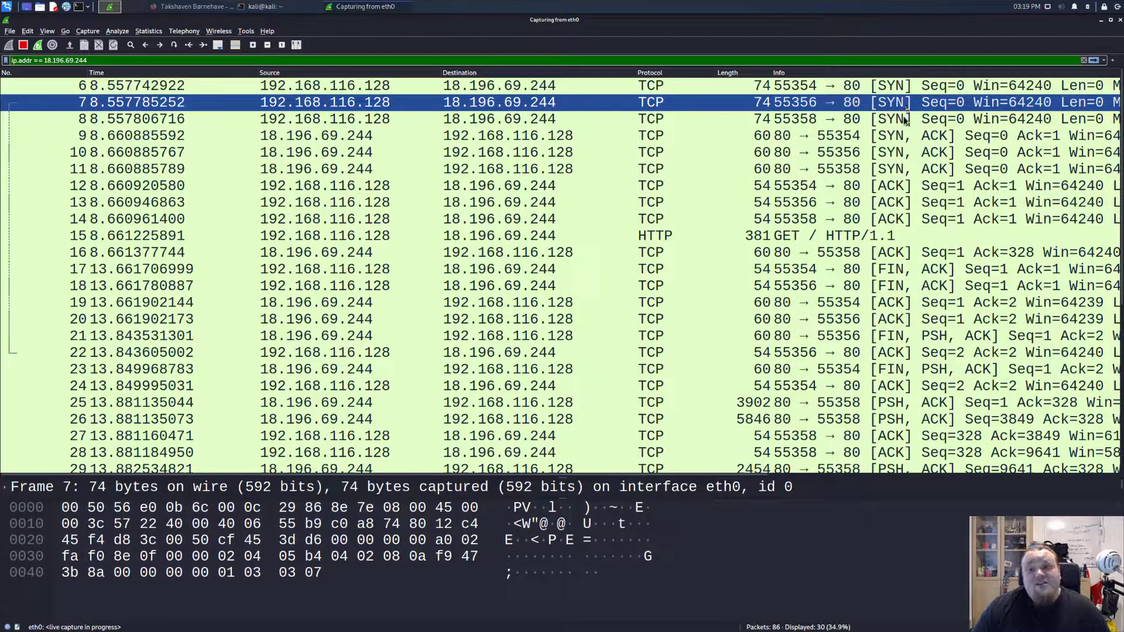
click(902, 125)
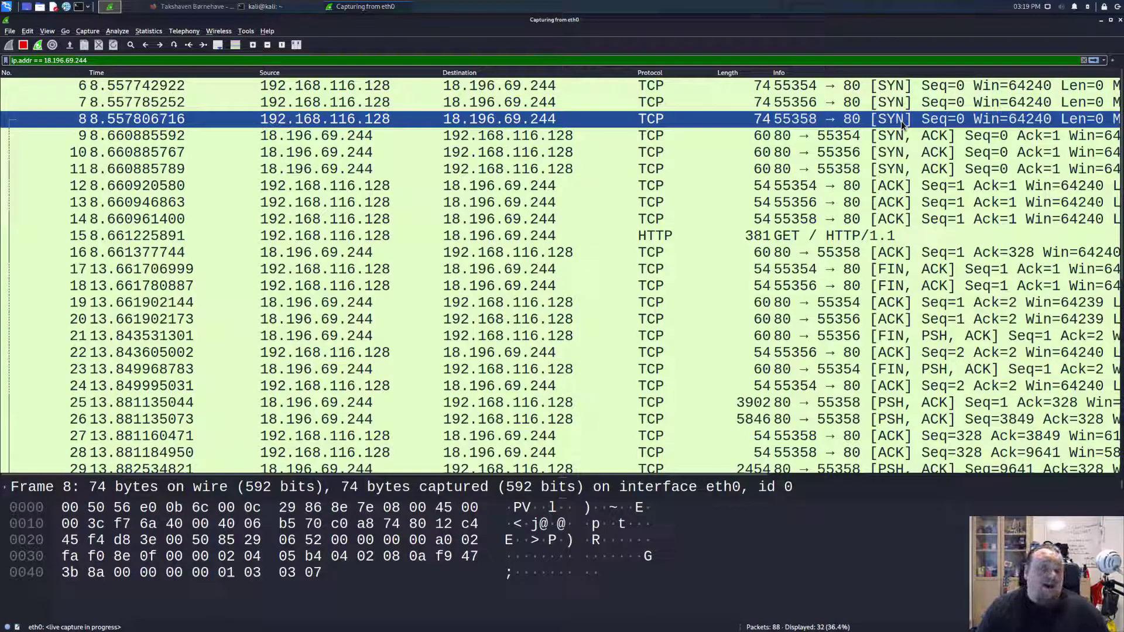